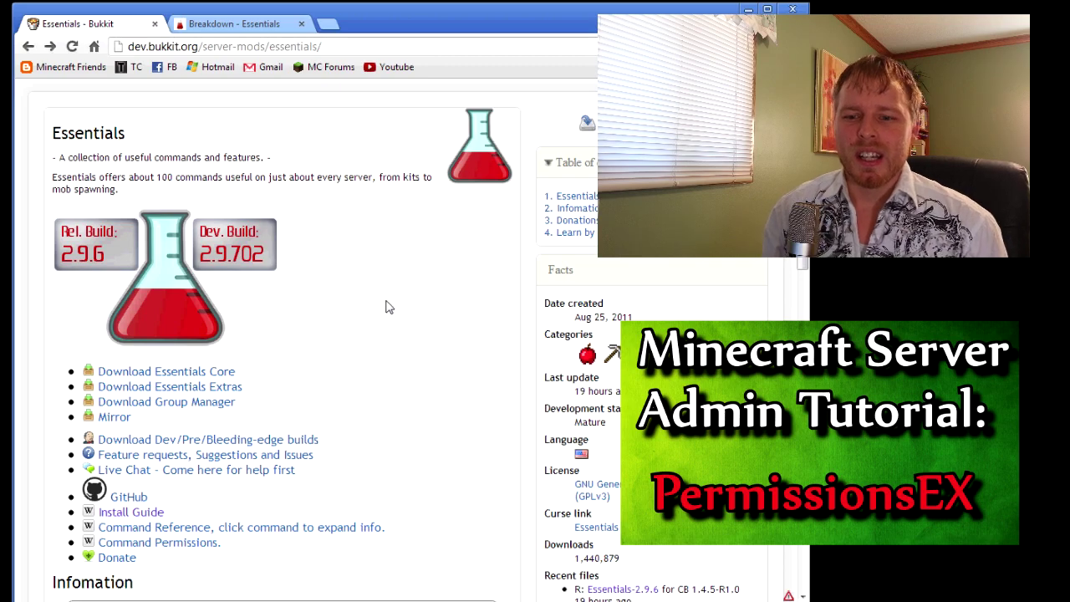
Switch to the Chrome tab showing the Essentials breakdown of Core, Extra and Standalone modules.
{"action": "left_click", "coordinate": [252, 30]}
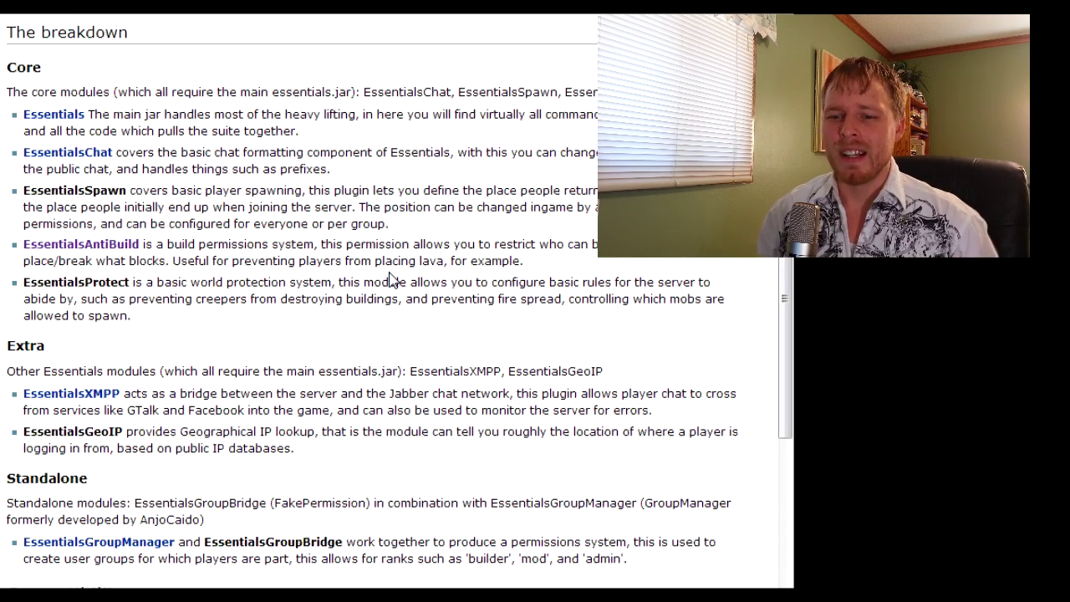
{"action": "scroll", "coordinate": [392, 280], "scroll_direction": "down", "scroll_amount": 2}
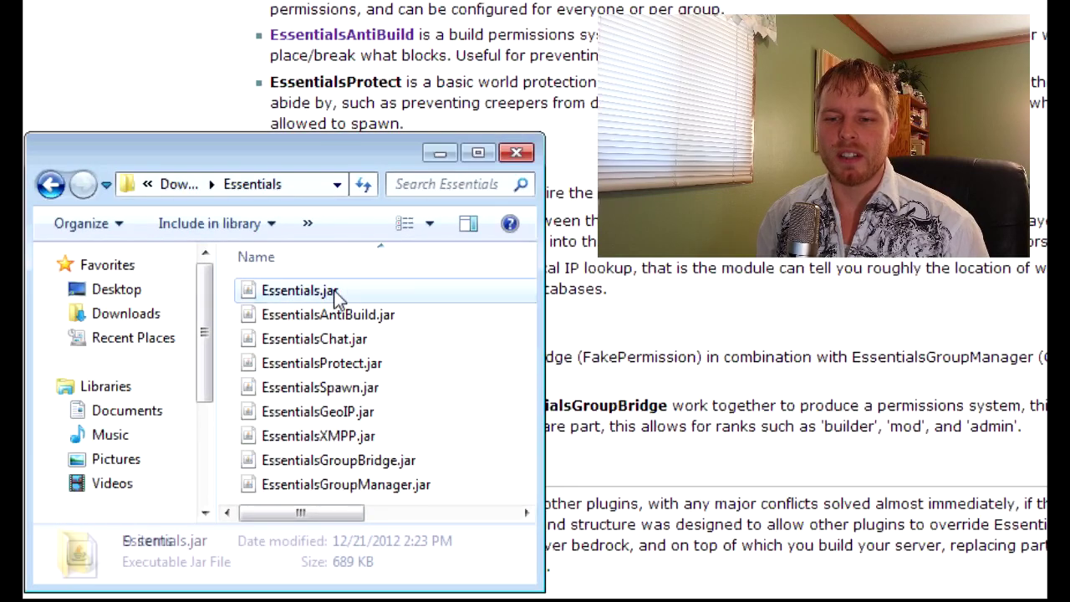
Select all nine Essentials jars, then narrow the selection to the five core jars.
{"action": "left_click", "coordinate": [337, 294]}
{"action": "left_click", "coordinate": [334, 485], "text": "shift"}
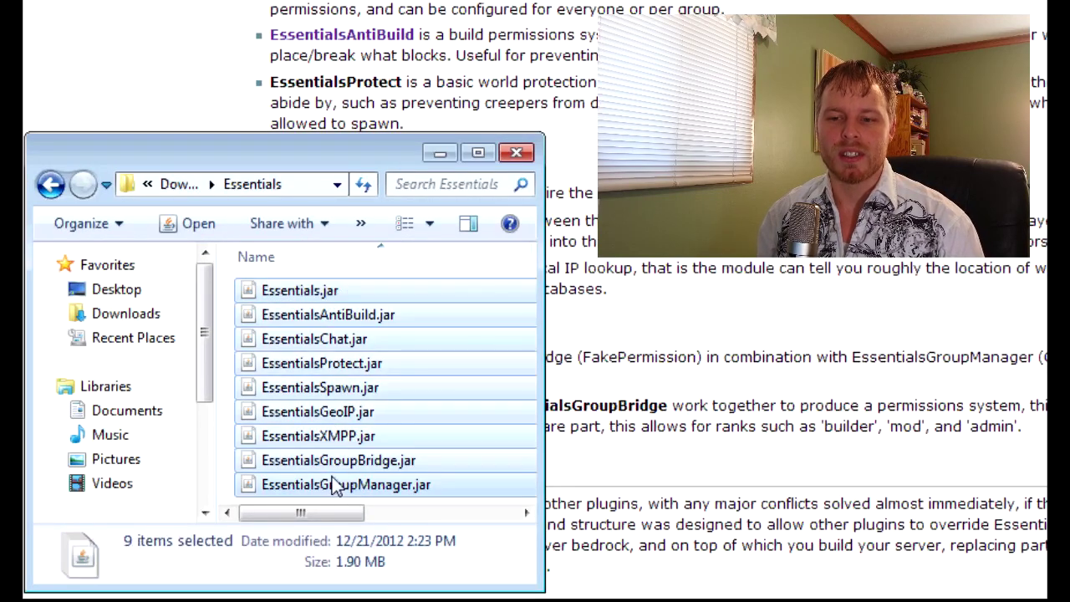
{"action": "left_click", "coordinate": [344, 390], "text": "shift"}
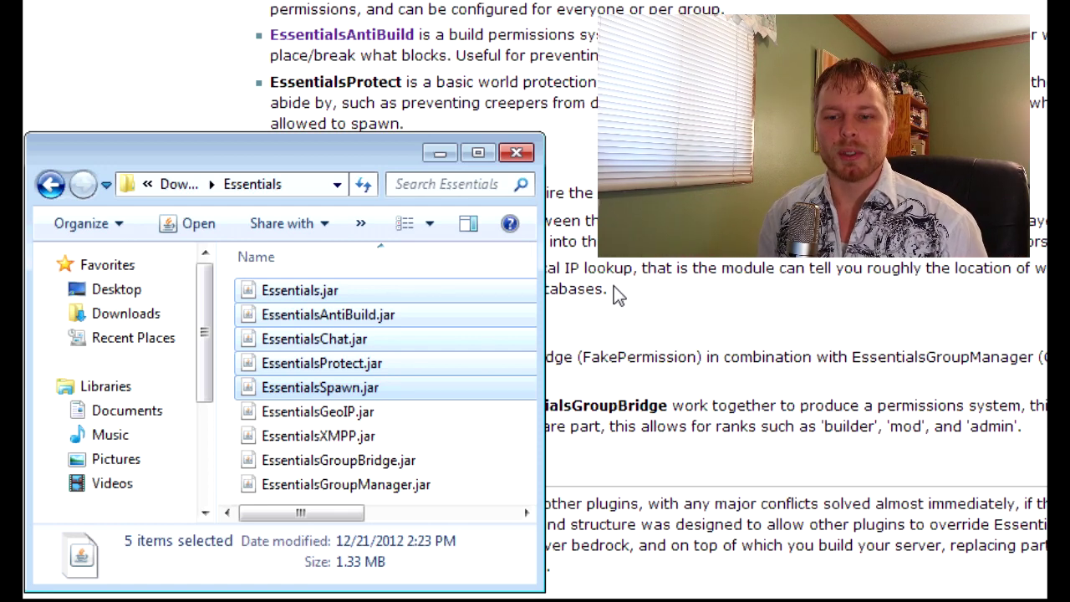
Group EssentialsGeoIP and EssentialsXMPP as extras, then EssentialsGroupBridge and EssentialsGroupManager as standalones.
{"action": "left_click", "coordinate": [339, 412]}
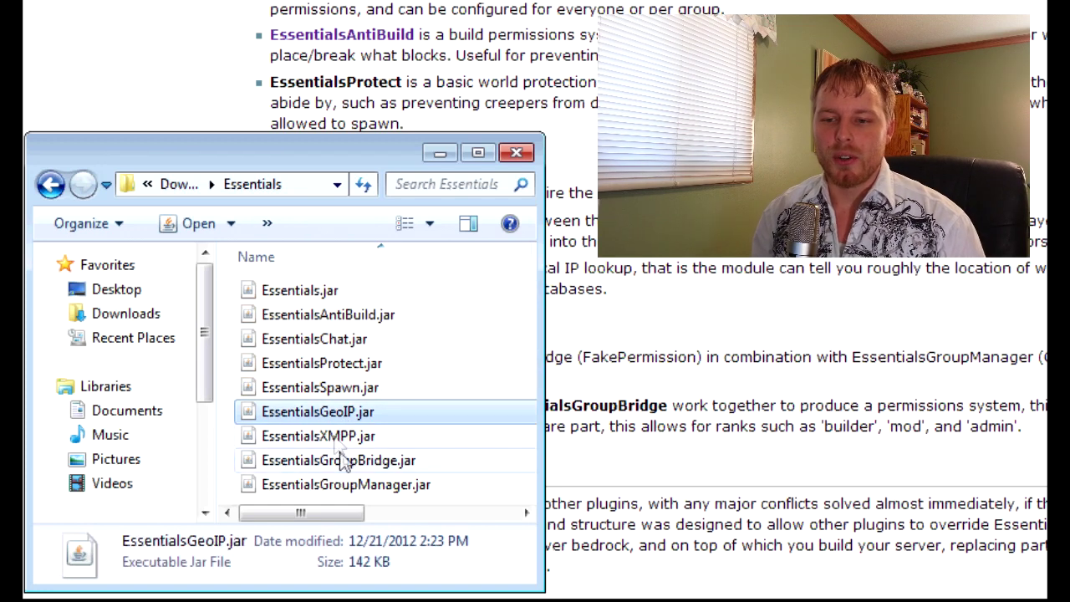
{"action": "left_click", "coordinate": [347, 436], "text": "ctrl"}
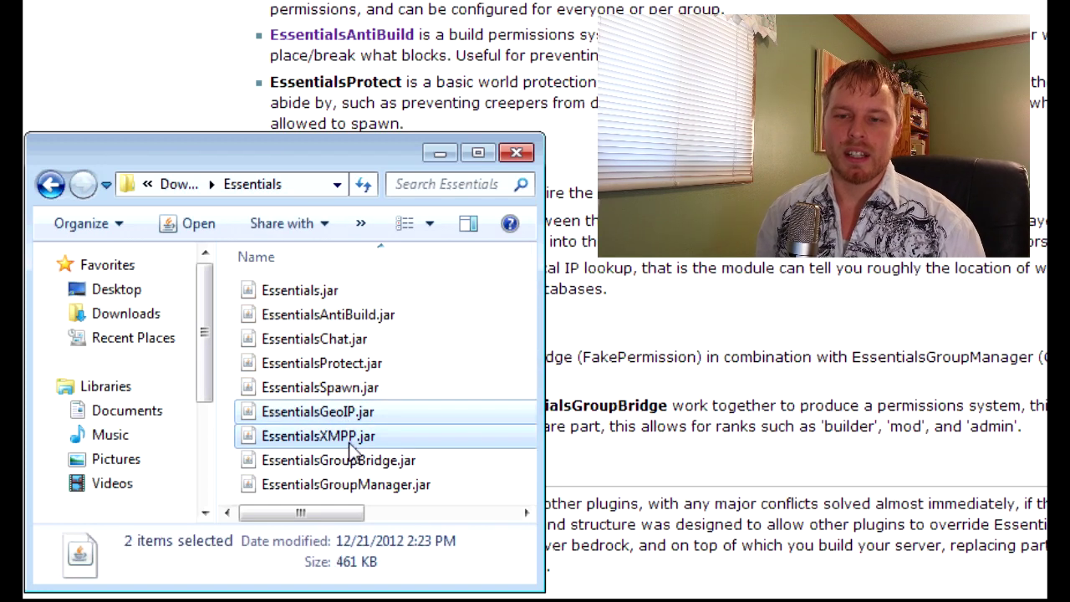
{"action": "left_click", "coordinate": [347, 460]}
{"action": "left_click", "coordinate": [339, 485], "text": "ctrl"}
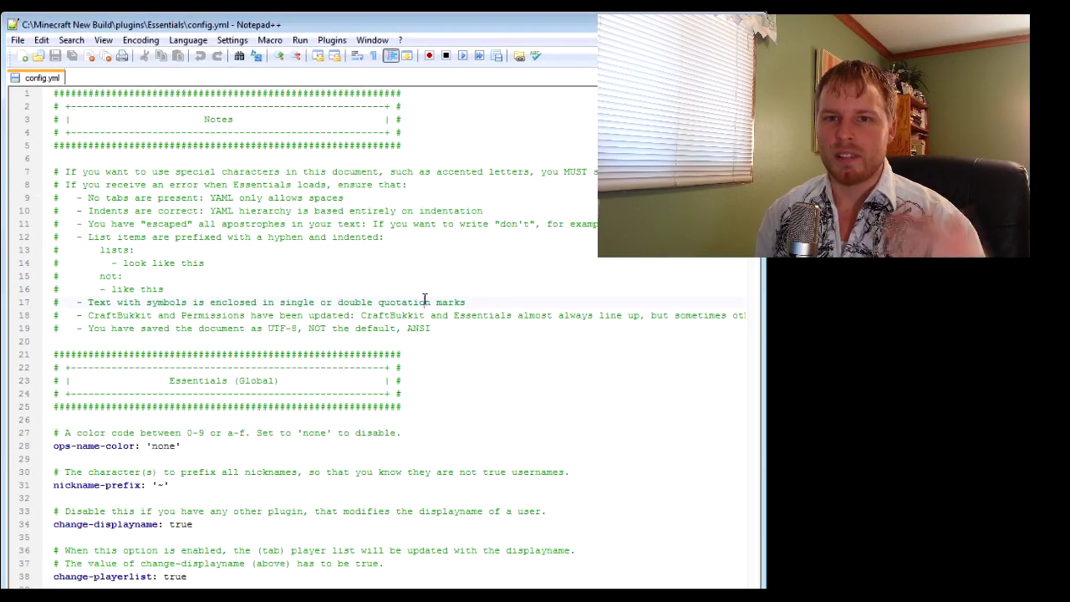
{"action": "scroll", "coordinate": [425, 299], "scroll_direction": "down", "scroll_amount": 4}
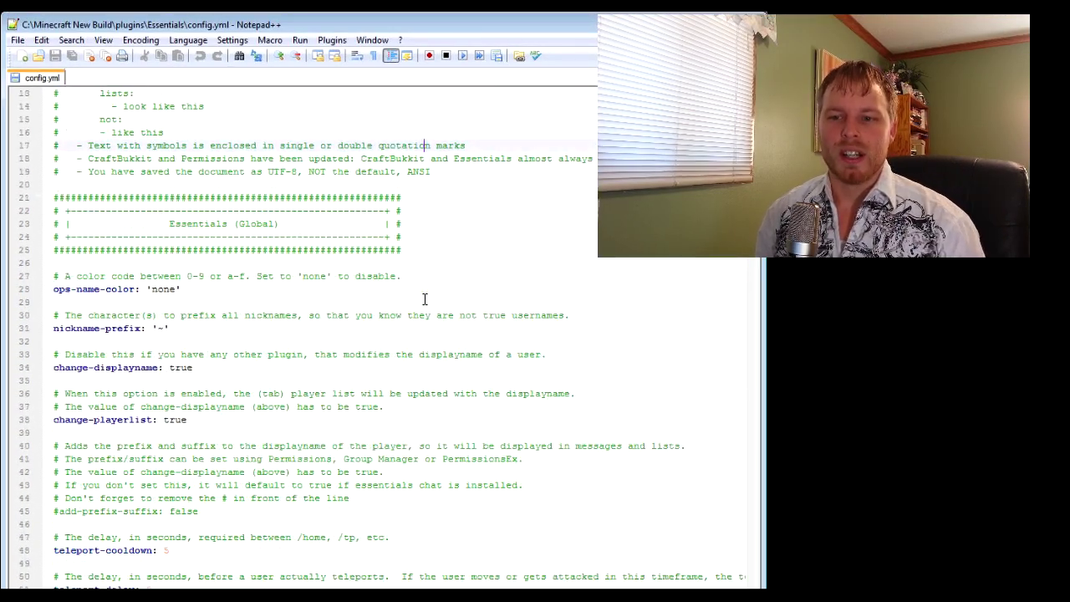
{"action": "scroll", "coordinate": [425, 298], "scroll_direction": "up", "scroll_amount": 4}
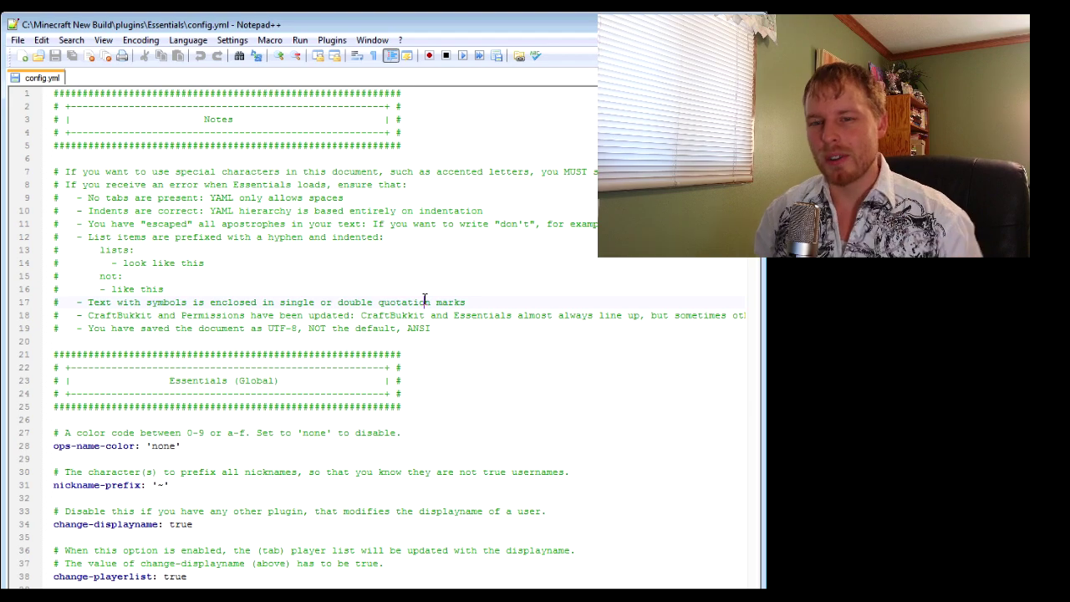
{"action": "scroll", "coordinate": [424, 298], "scroll_direction": "down", "scroll_amount": 5}
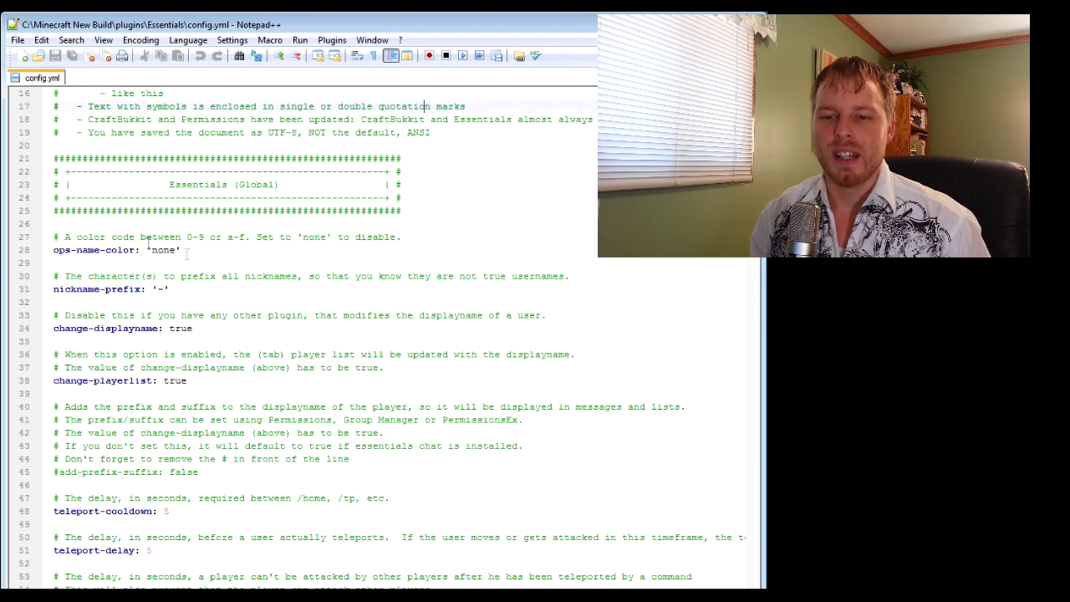
{"action": "left_click_drag", "start_coordinate": [182, 250], "coordinate": [50, 249]}
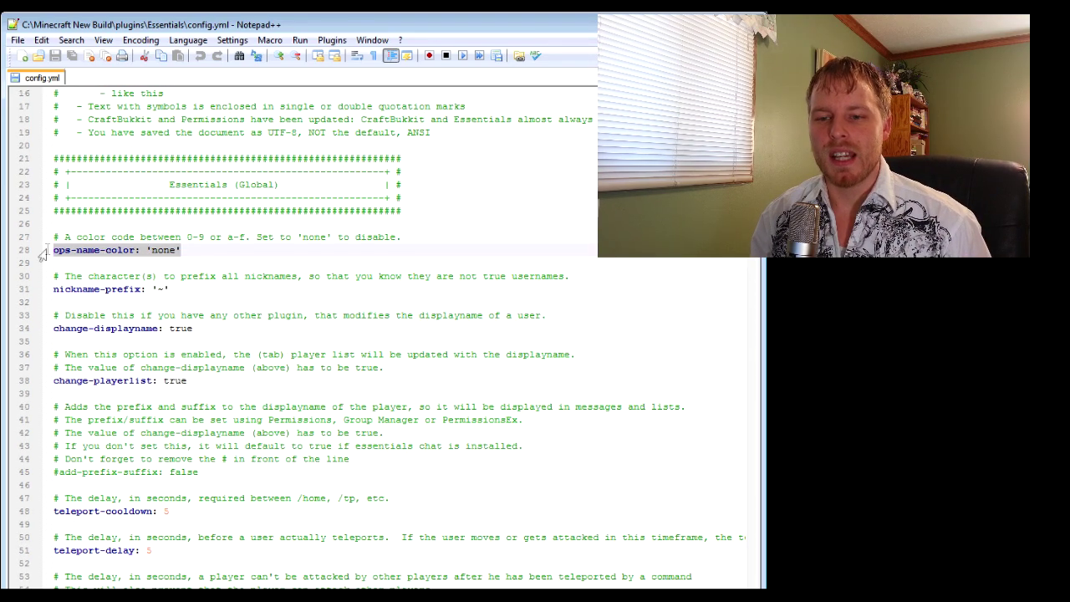
{"action": "left_click", "coordinate": [204, 253]}
{"action": "scroll", "coordinate": [204, 259], "scroll_direction": "down", "scroll_amount": 2}
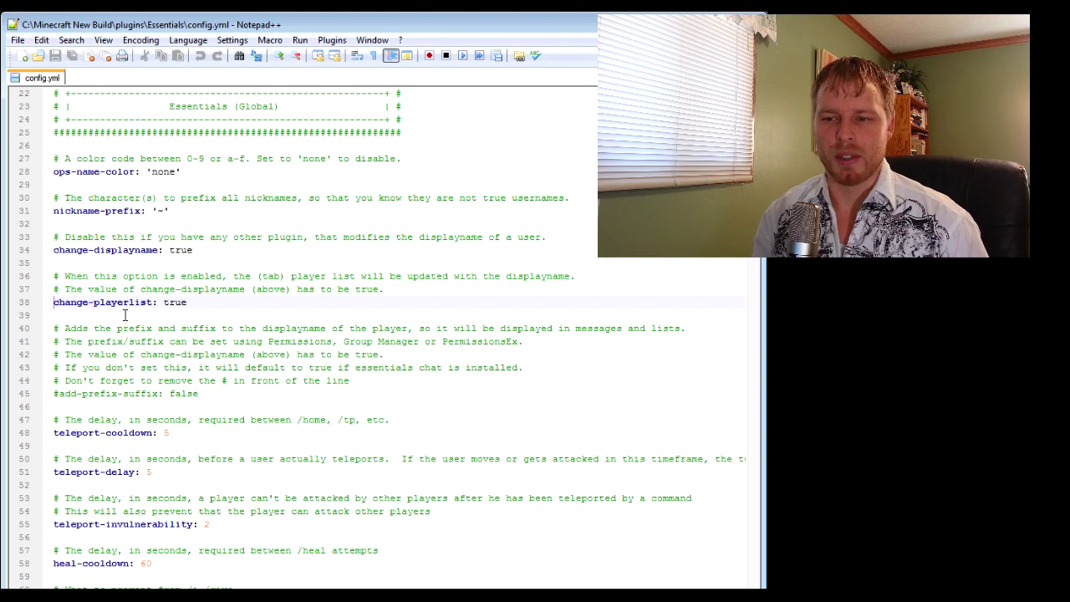
{"action": "scroll", "coordinate": [190, 341], "scroll_direction": "down", "scroll_amount": 3}
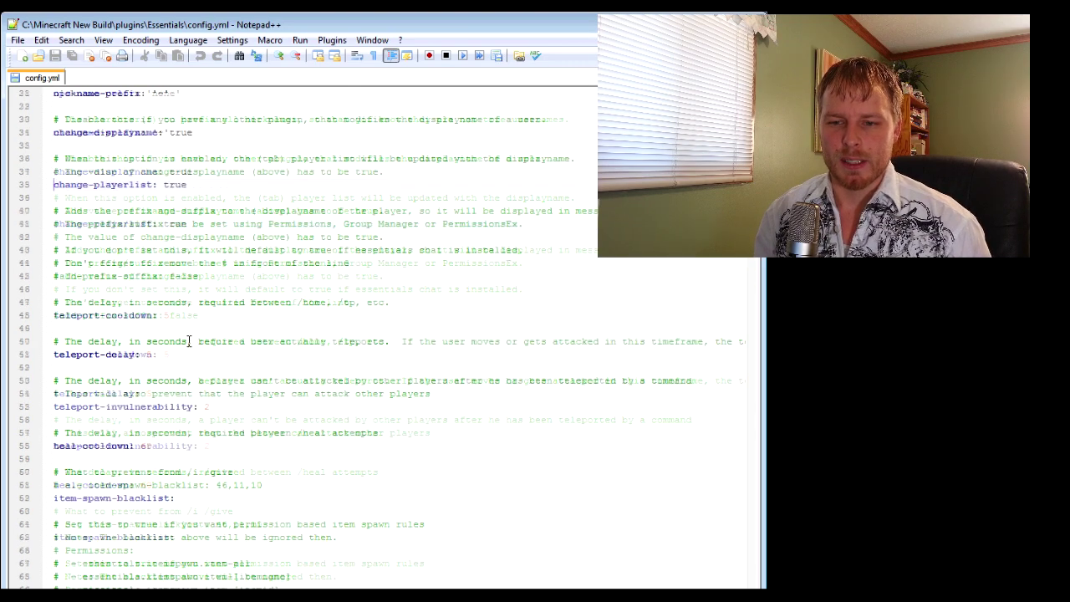
{"action": "scroll", "coordinate": [180, 343], "scroll_direction": "down", "scroll_amount": 1}
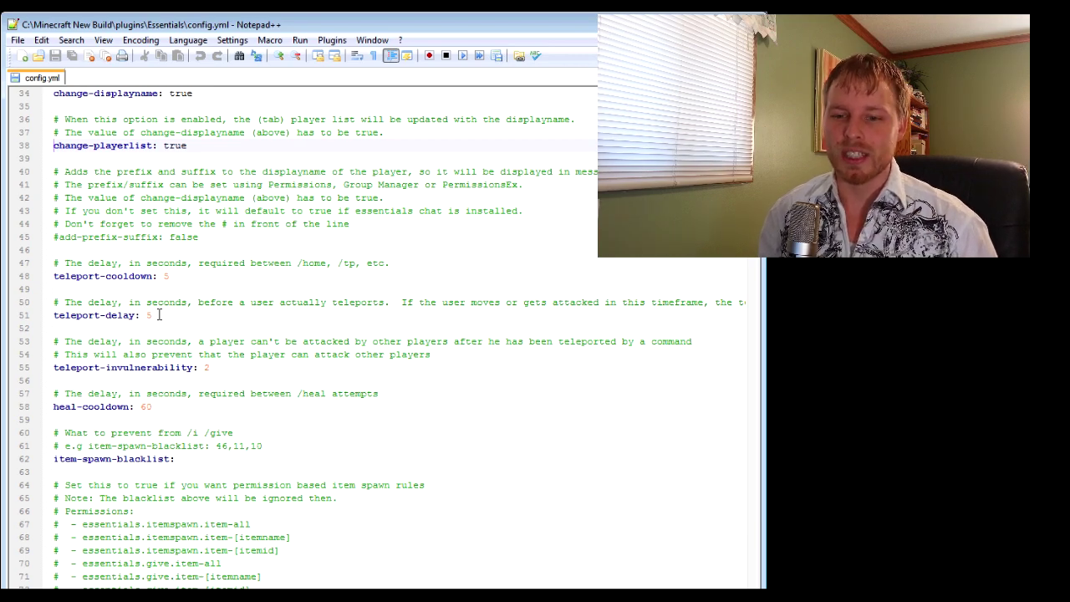
{"action": "left_click", "coordinate": [159, 316]}
{"action": "scroll", "coordinate": [201, 385], "scroll_direction": "down", "scroll_amount": 5}
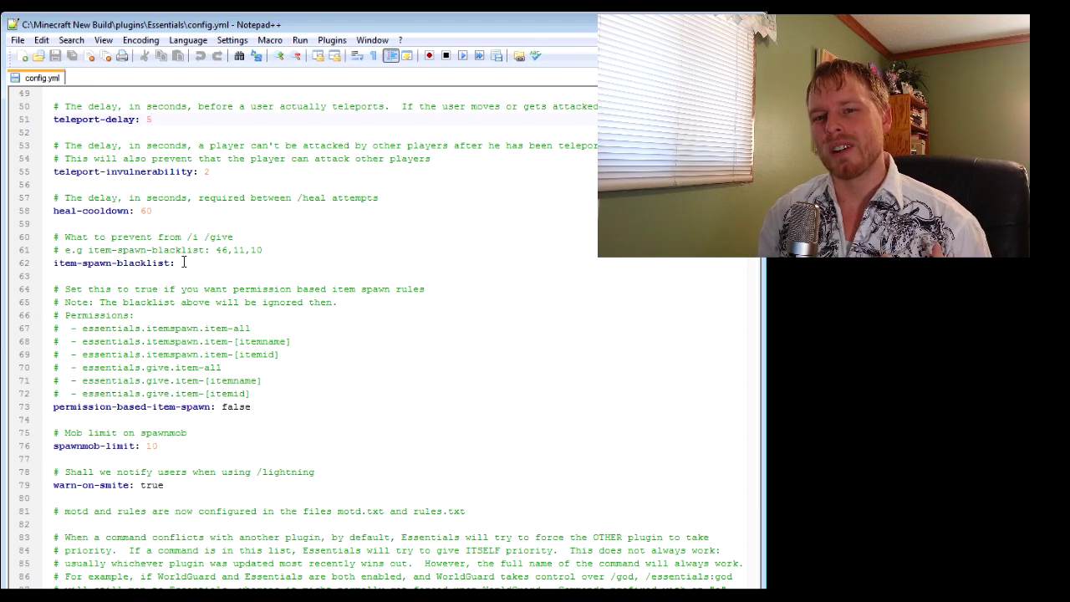
{"action": "scroll", "coordinate": [184, 263], "scroll_direction": "down", "scroll_amount": 3}
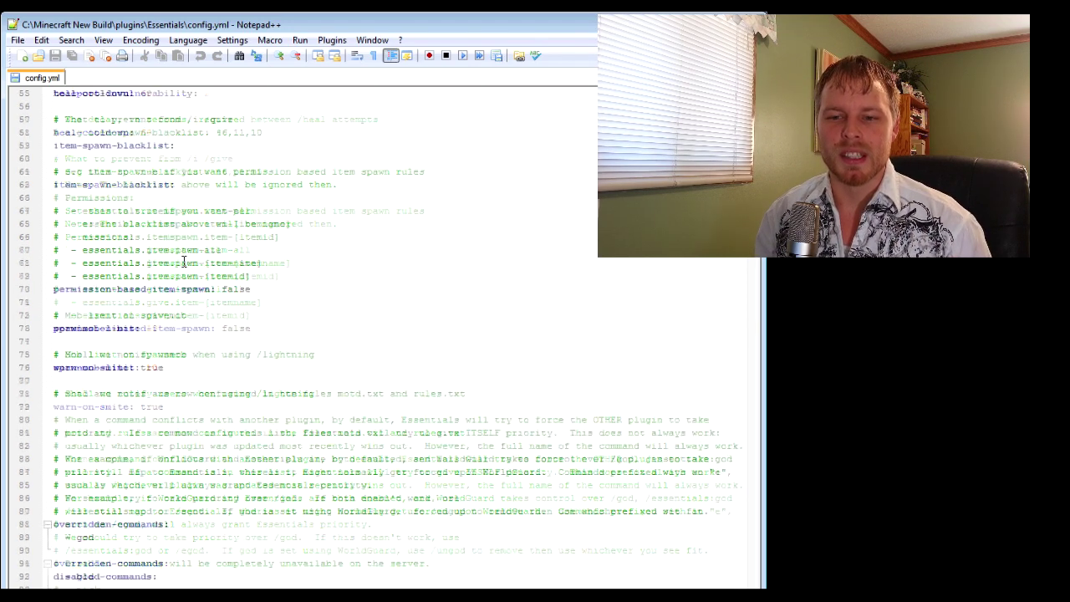
{"action": "scroll", "coordinate": [184, 262], "scroll_direction": "down", "scroll_amount": 4}
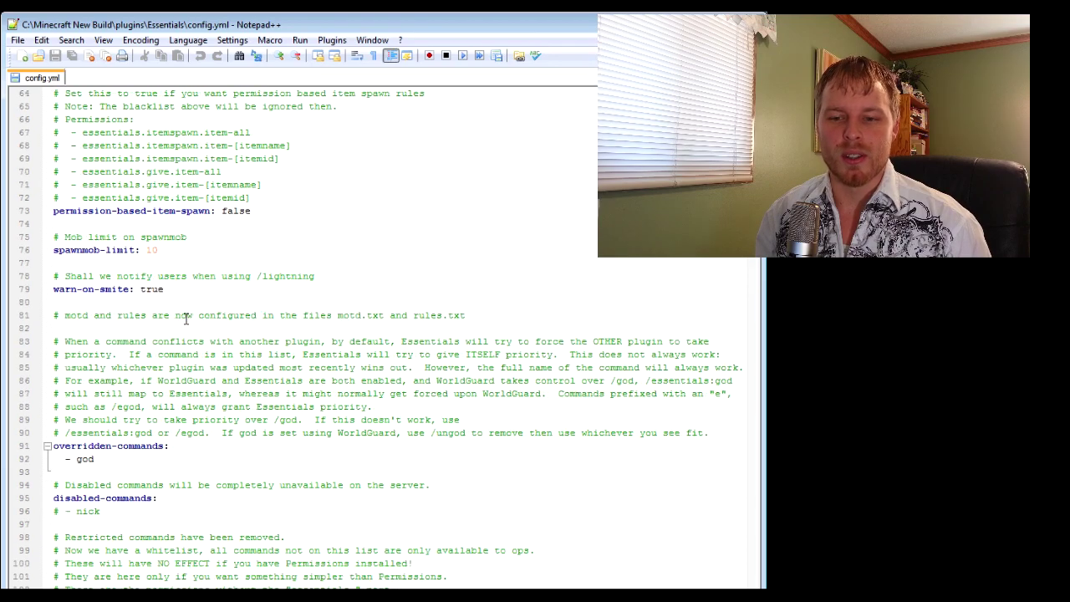
{"action": "scroll", "coordinate": [185, 318], "scroll_direction": "down", "scroll_amount": 4}
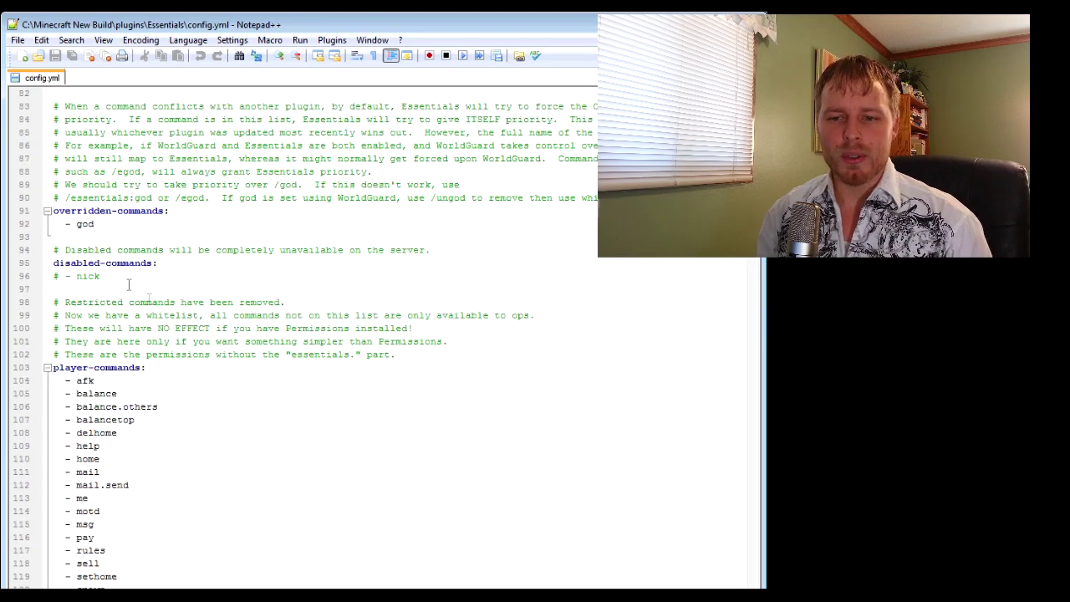
{"action": "scroll", "coordinate": [122, 281], "scroll_direction": "down", "scroll_amount": 3}
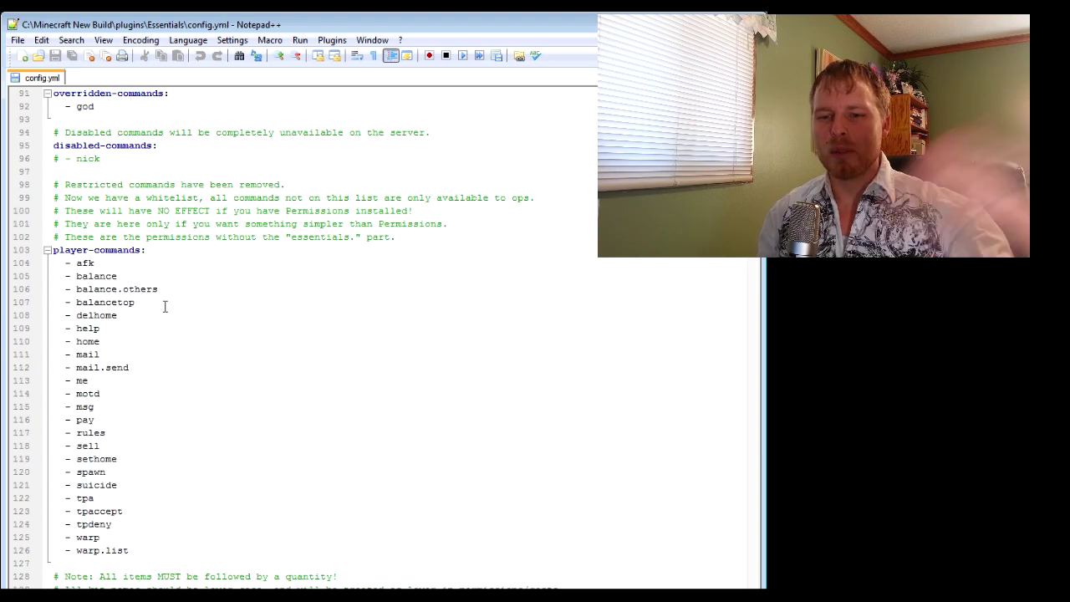
{"action": "scroll", "coordinate": [165, 307], "scroll_direction": "down", "scroll_amount": 1}
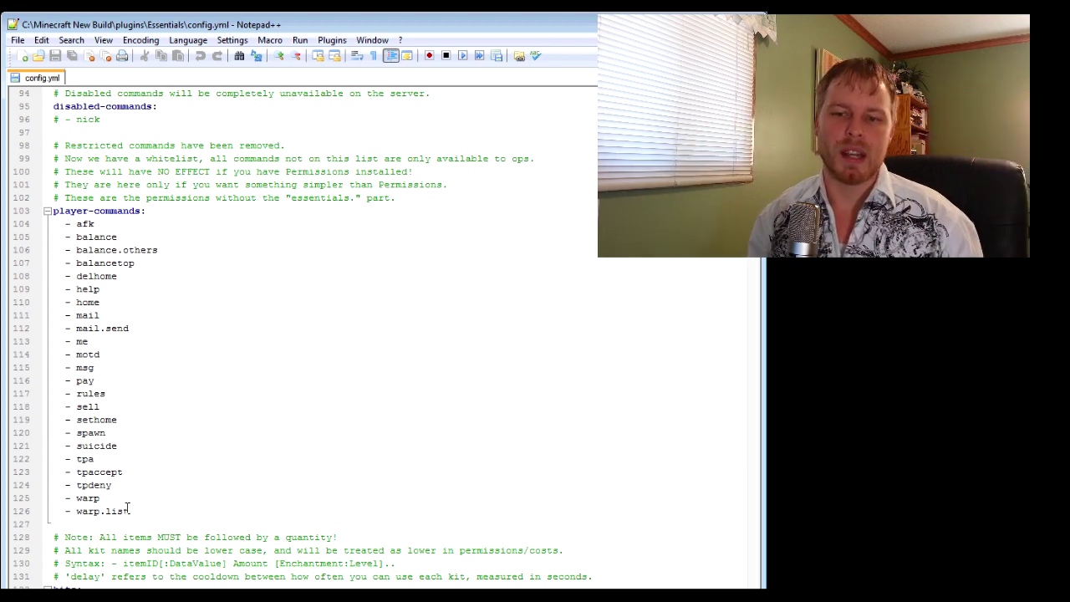
{"action": "scroll", "coordinate": [127, 509], "scroll_direction": "down", "scroll_amount": 2}
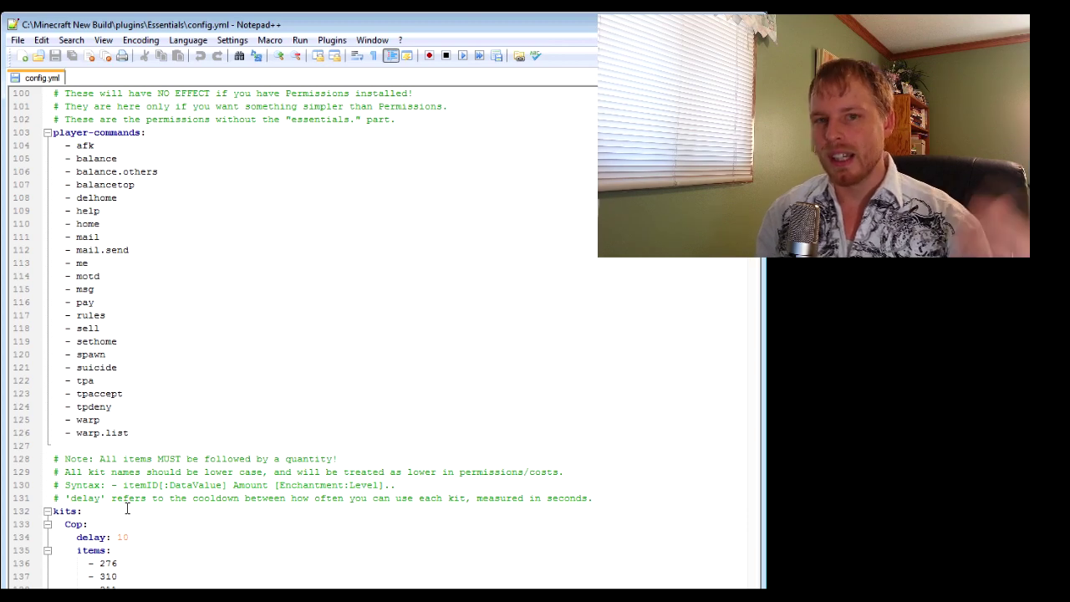
{"action": "scroll", "coordinate": [127, 510], "scroll_direction": "down", "scroll_amount": 3}
{"action": "scroll", "coordinate": [127, 509], "scroll_direction": "down", "scroll_amount": 1}
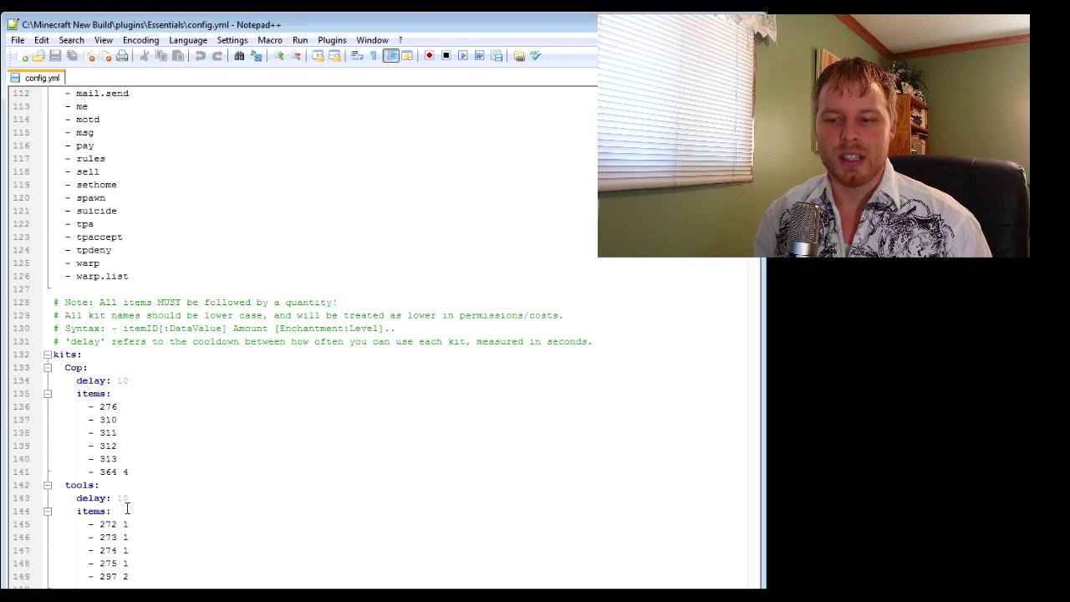
{"action": "scroll", "coordinate": [144, 441], "scroll_direction": "down", "scroll_amount": 1}
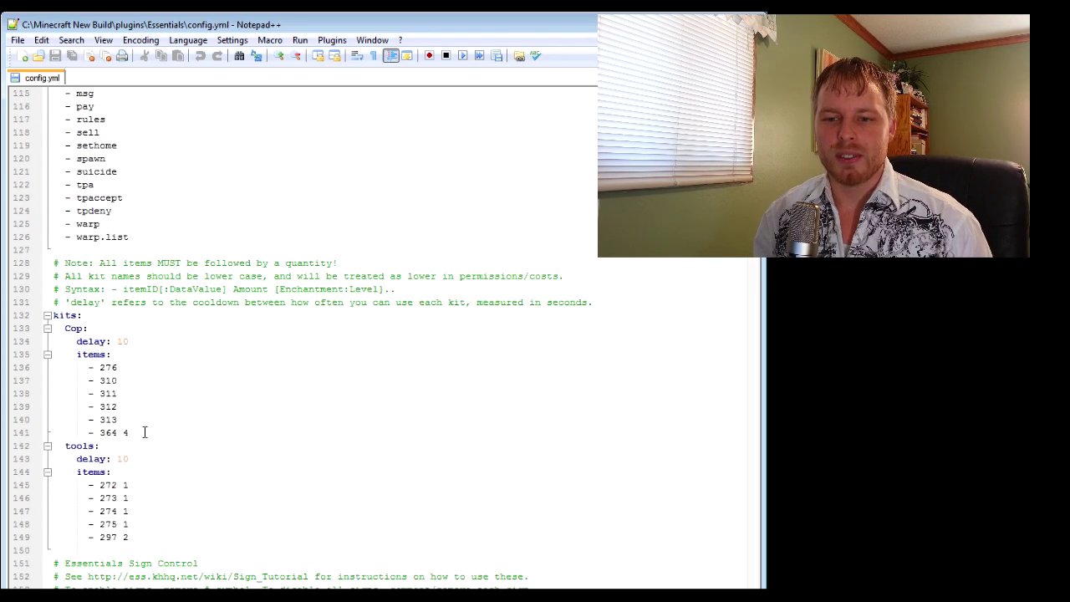
{"action": "left_click", "coordinate": [131, 341]}
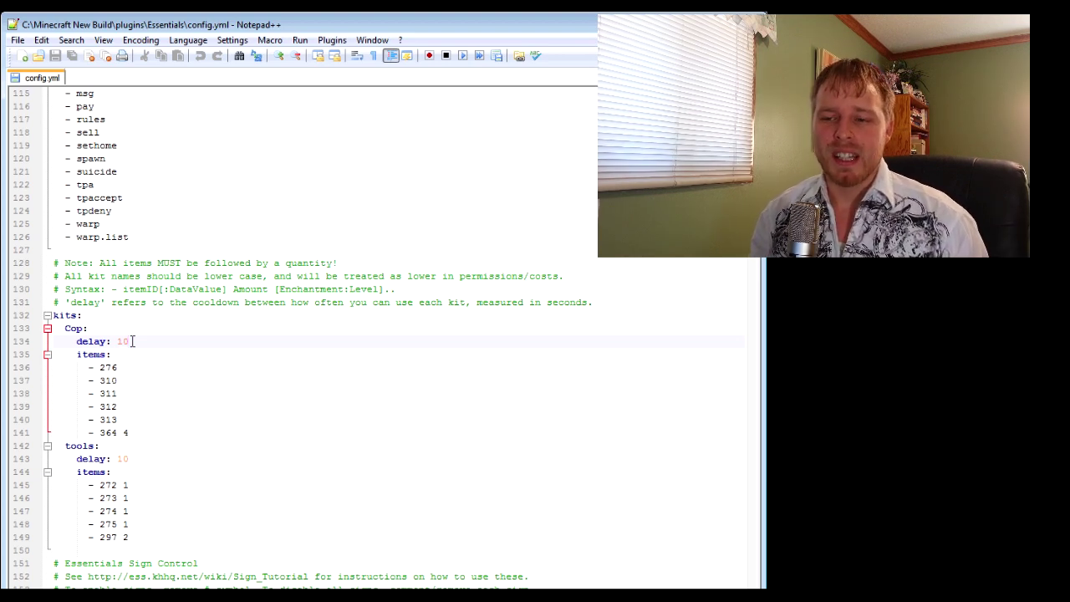
{"action": "scroll", "coordinate": [132, 342], "scroll_direction": "down", "scroll_amount": 1}
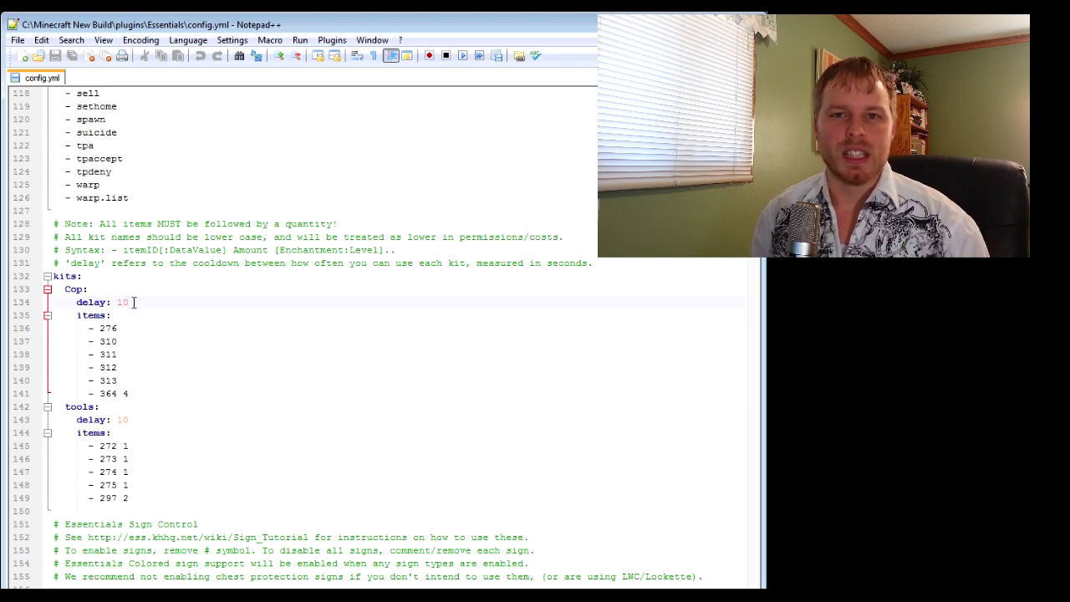
{"action": "scroll", "coordinate": [134, 302], "scroll_direction": "down", "scroll_amount": 2}
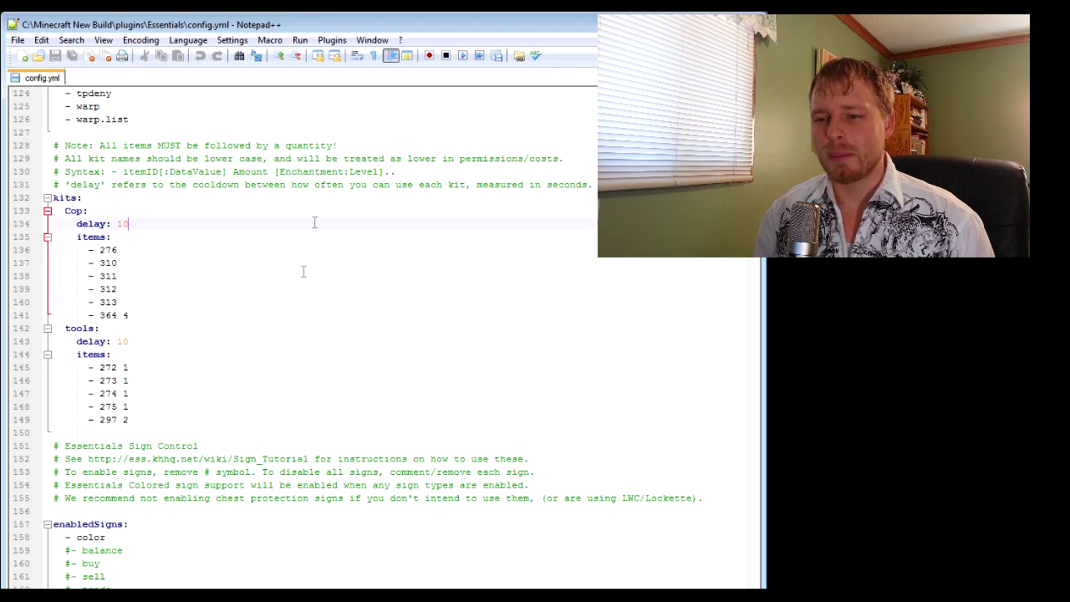
{"action": "scroll", "coordinate": [301, 284], "scroll_direction": "down", "scroll_amount": 8}
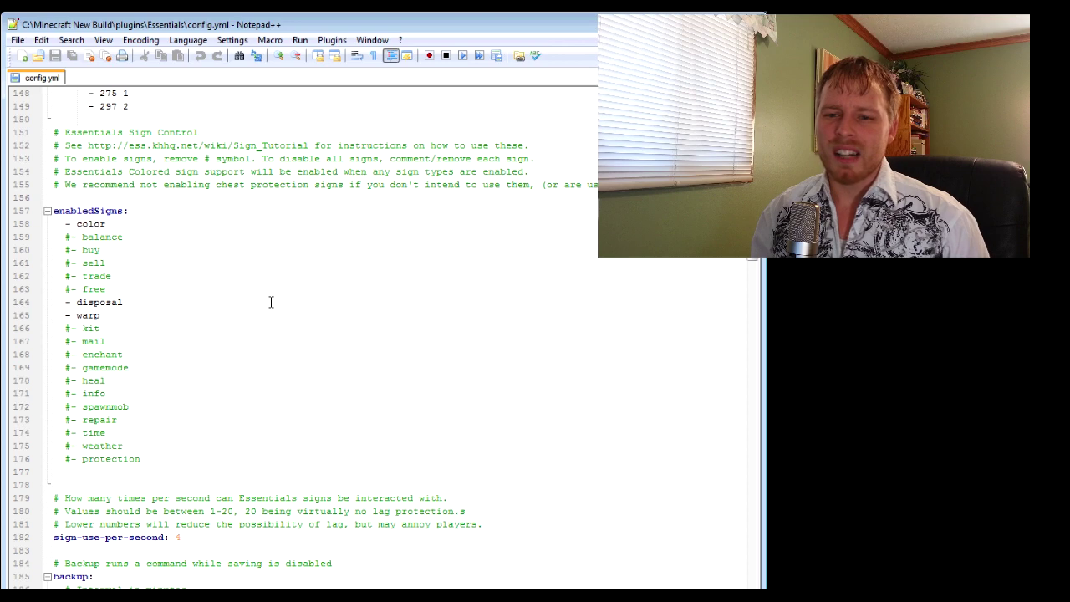
{"action": "scroll", "coordinate": [259, 311], "scroll_direction": "down", "scroll_amount": 1}
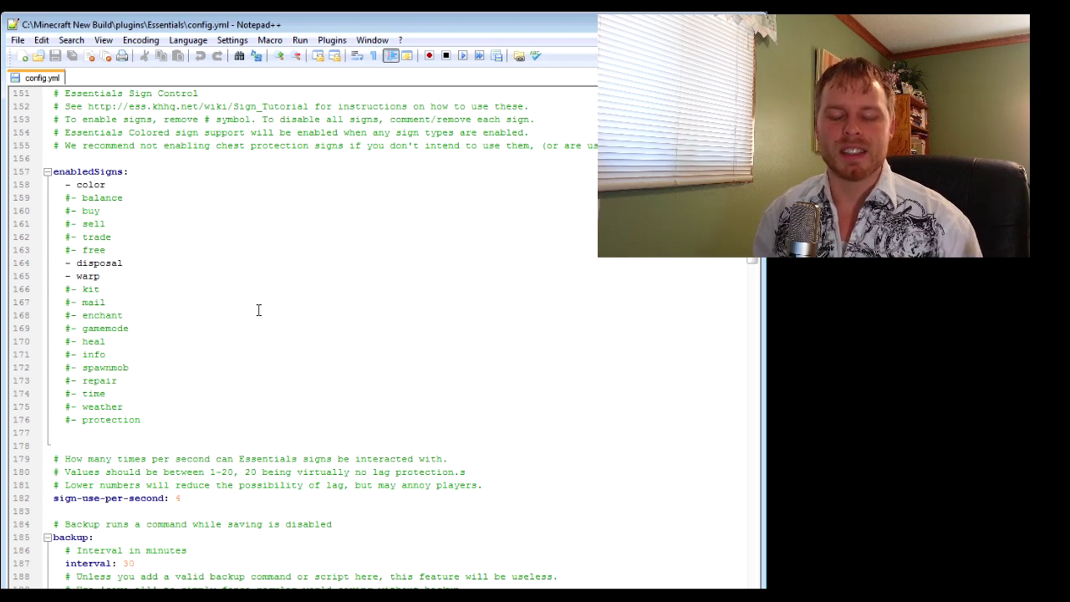
{"action": "scroll", "coordinate": [258, 309], "scroll_direction": "down", "scroll_amount": 2}
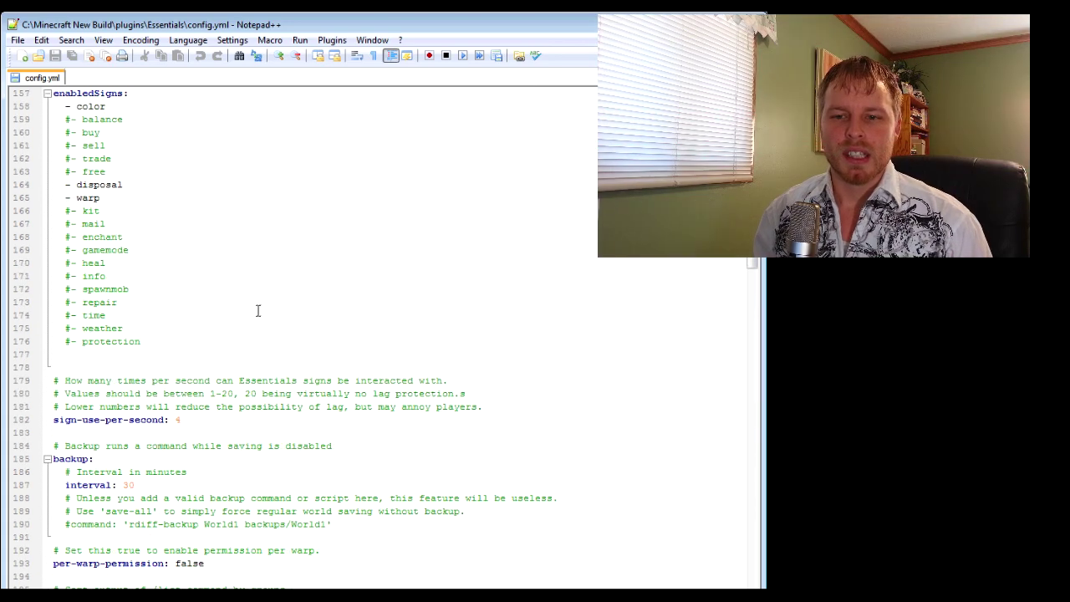
{"action": "scroll", "coordinate": [251, 311], "scroll_direction": "up", "scroll_amount": 2}
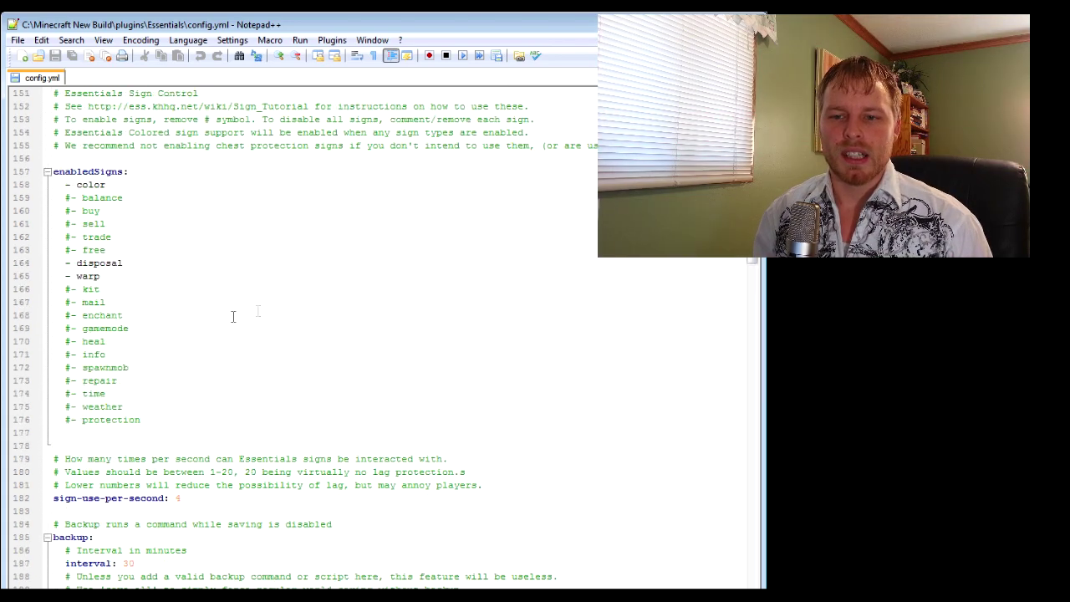
{"action": "left_click", "coordinate": [72, 250]}
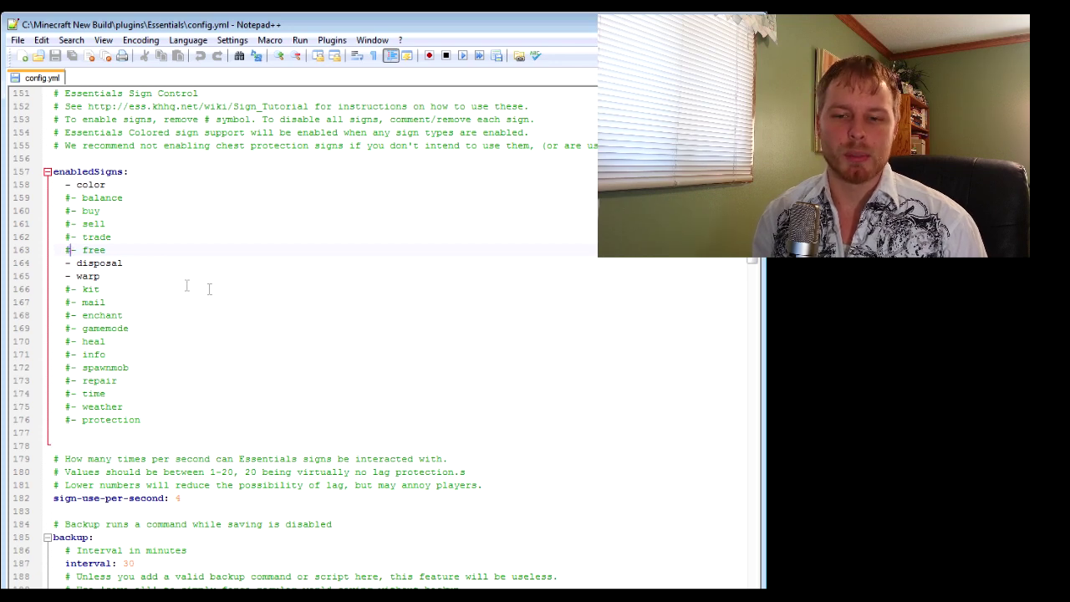
{"action": "scroll", "coordinate": [210, 287], "scroll_direction": "down", "scroll_amount": 5}
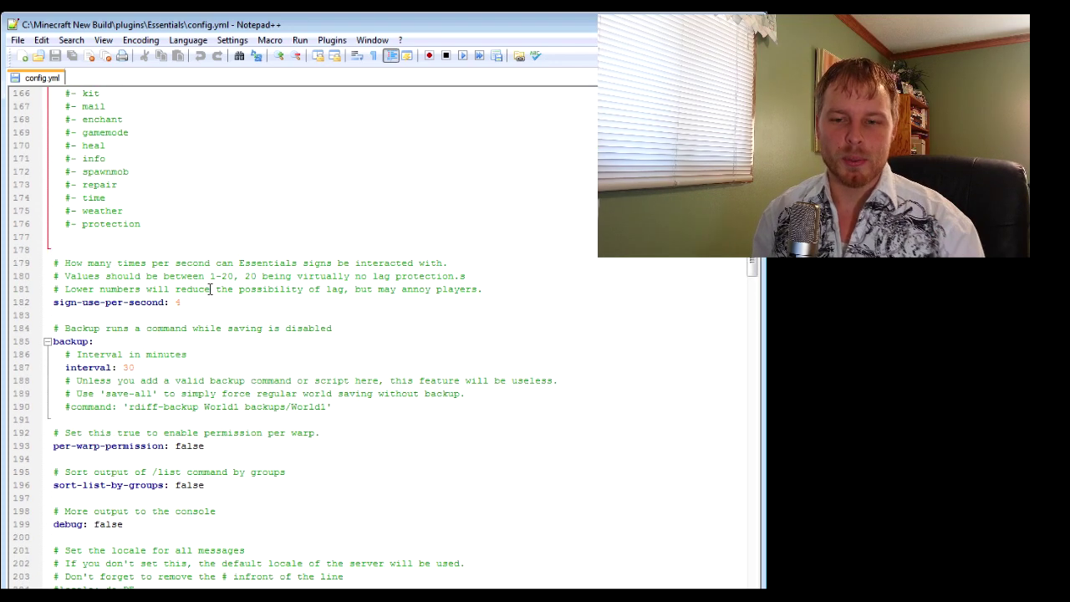
{"action": "scroll", "coordinate": [210, 289], "scroll_direction": "down", "scroll_amount": 1}
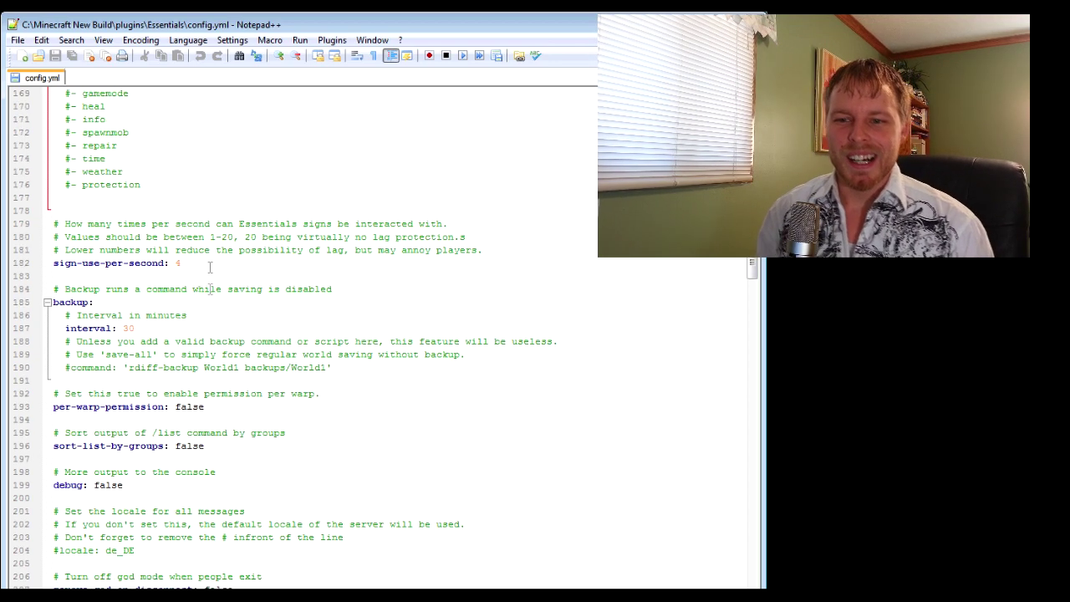
{"action": "left_click", "coordinate": [195, 262]}
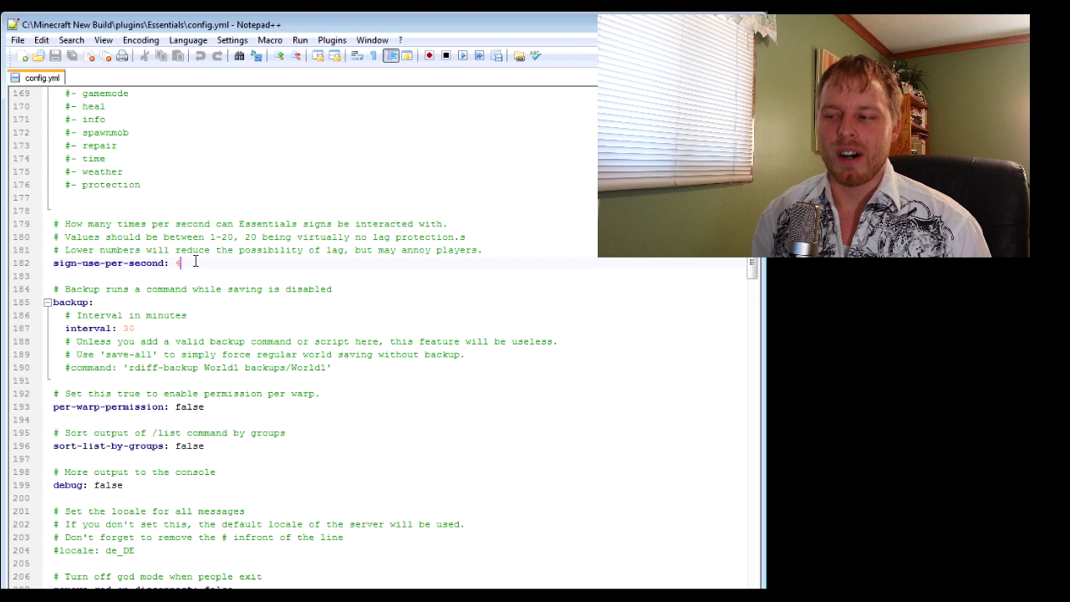
{"action": "scroll", "coordinate": [195, 262], "scroll_direction": "down", "scroll_amount": 4}
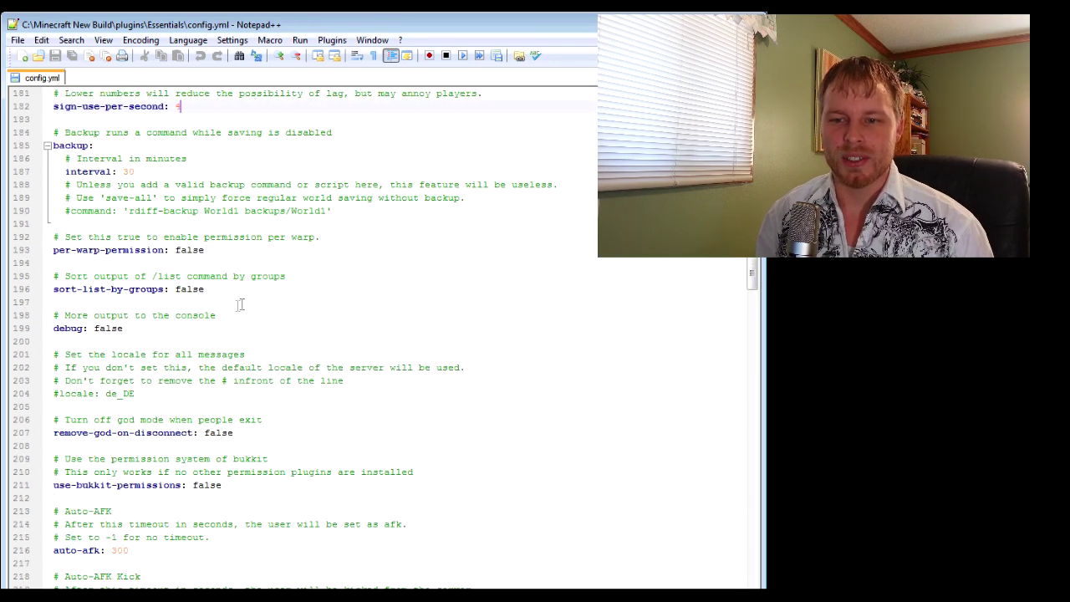
{"action": "left_click", "coordinate": [219, 289]}
{"action": "left_click_drag", "start_coordinate": [220, 289], "coordinate": [53, 238]}
{"action": "left_click", "coordinate": [238, 252]}
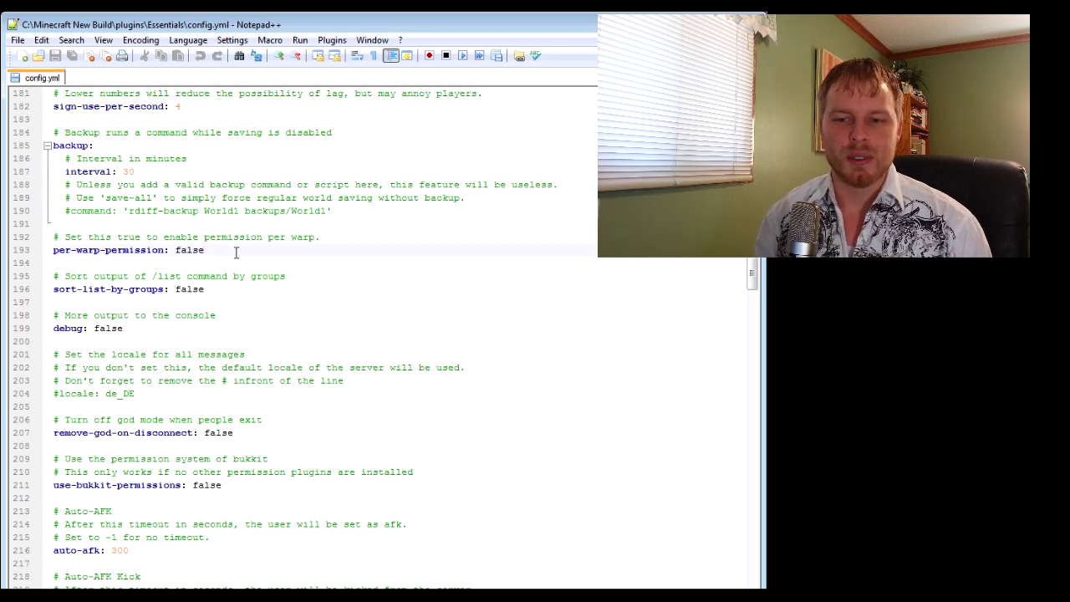
{"action": "scroll", "coordinate": [236, 253], "scroll_direction": "down", "scroll_amount": 1}
{"action": "scroll", "coordinate": [236, 253], "scroll_direction": "down", "scroll_amount": 2}
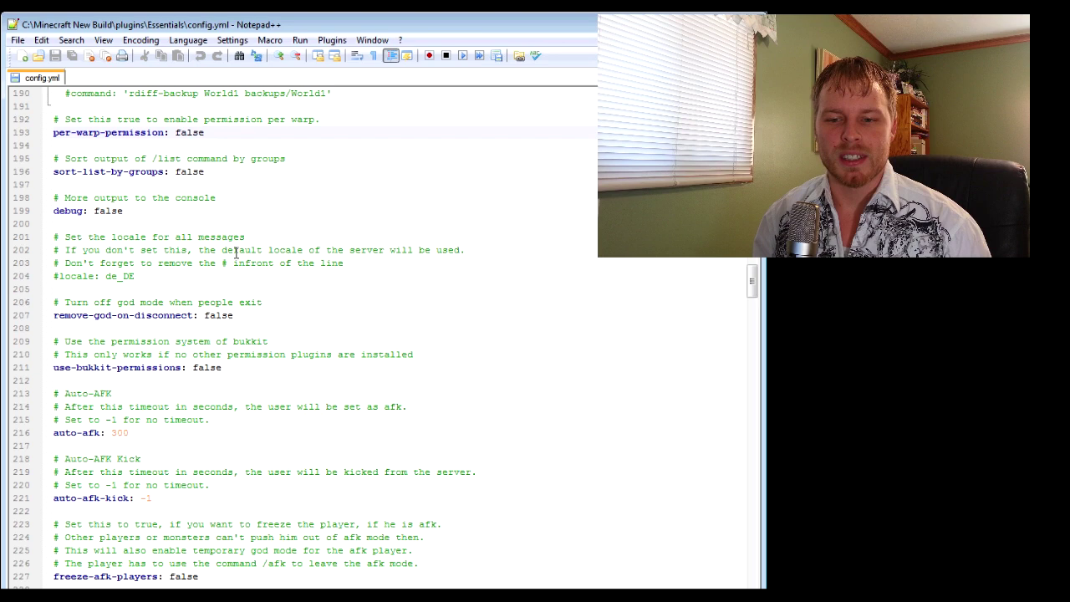
{"action": "scroll", "coordinate": [235, 253], "scroll_direction": "down", "scroll_amount": 2}
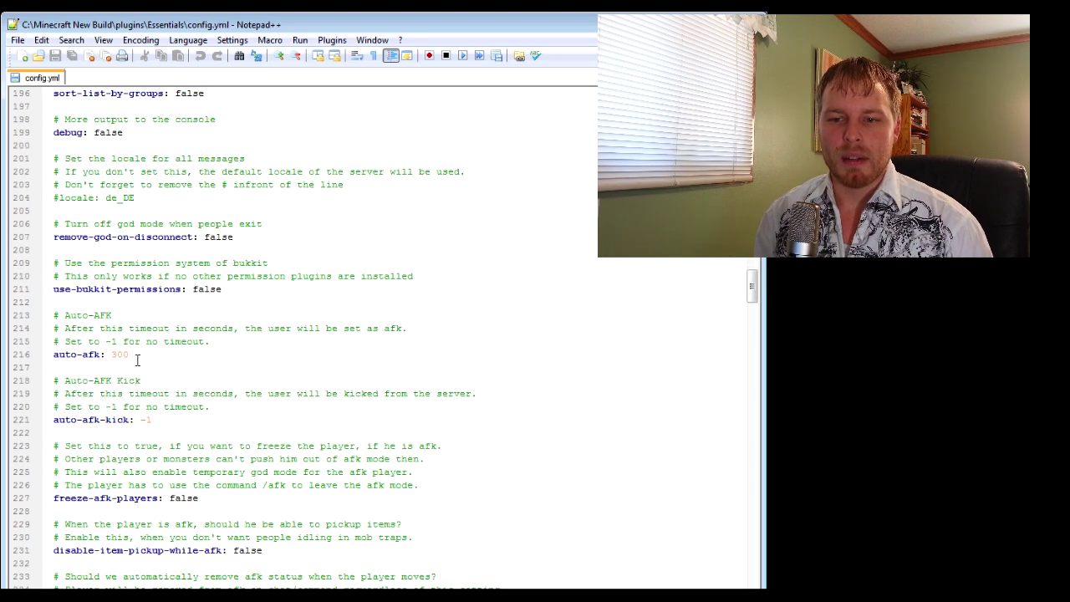
{"action": "left_click", "coordinate": [139, 355]}
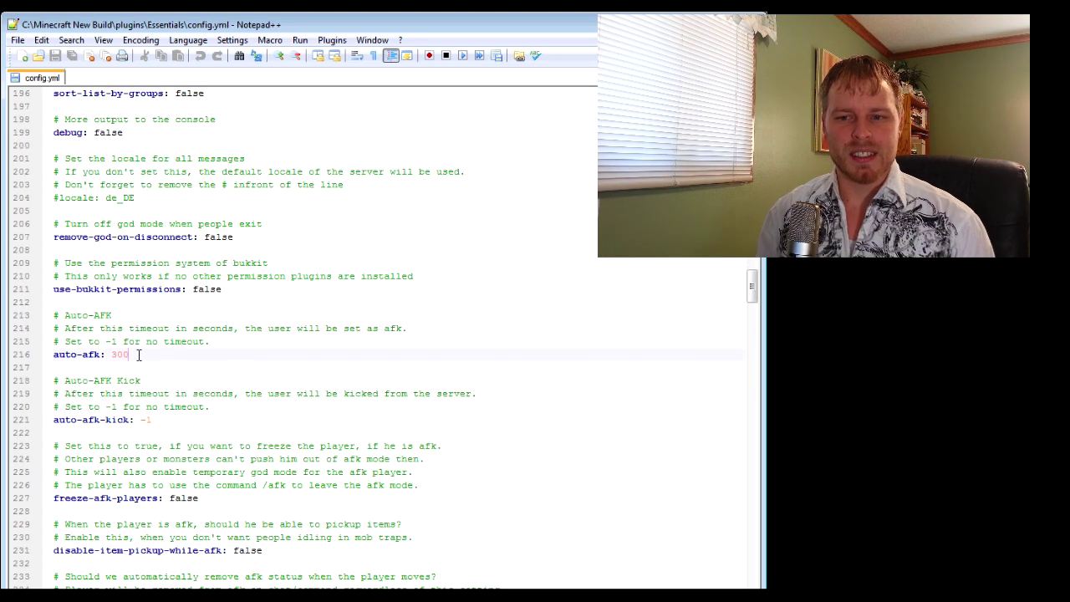
{"action": "scroll", "coordinate": [139, 354], "scroll_direction": "down", "scroll_amount": 1}
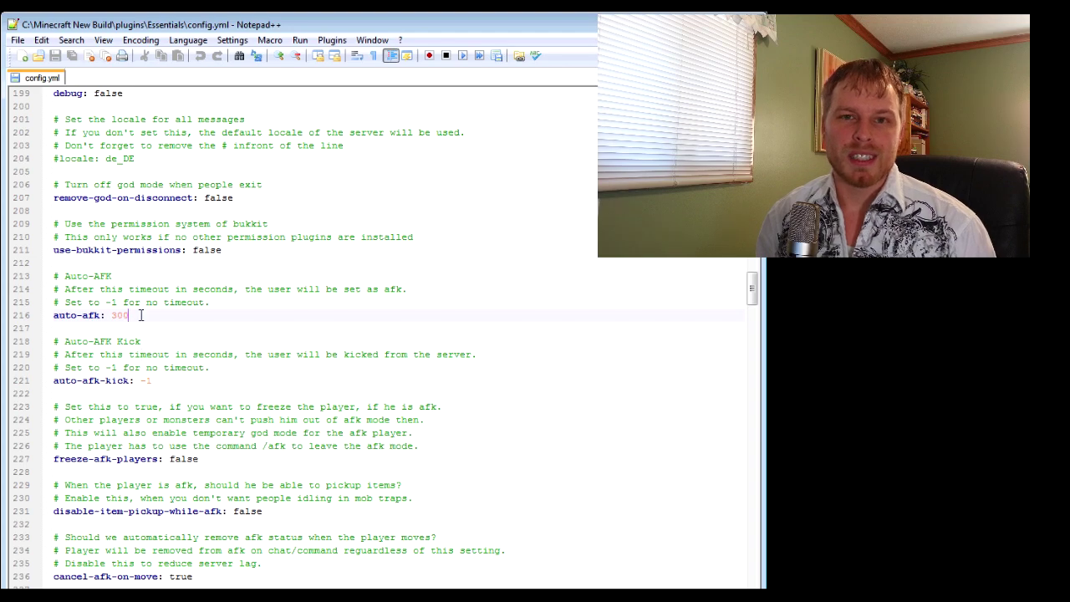
{"action": "scroll", "coordinate": [141, 316], "scroll_direction": "down", "scroll_amount": 2}
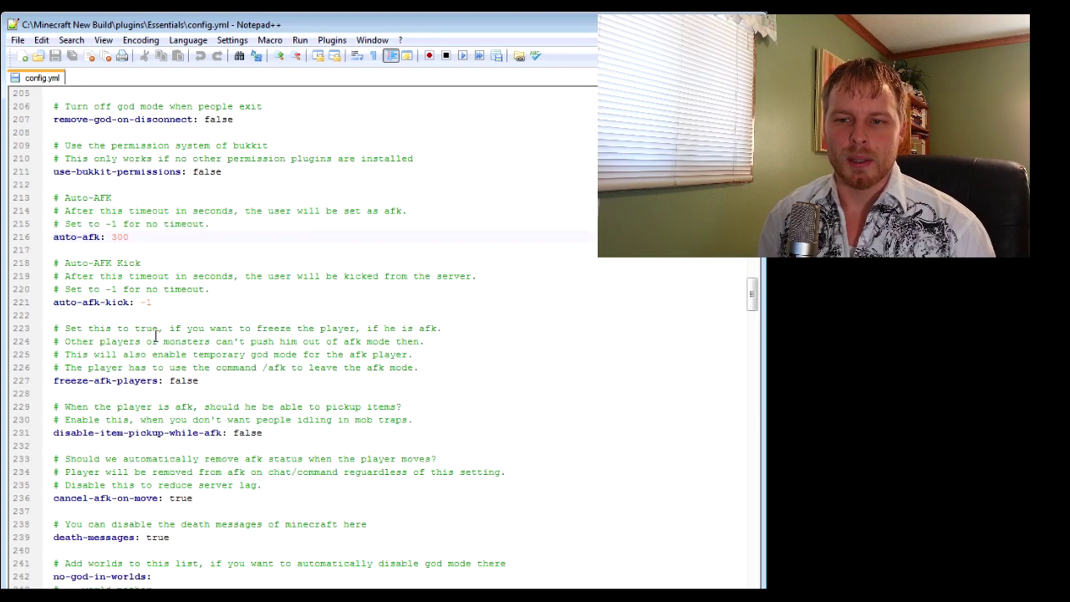
{"action": "scroll", "coordinate": [202, 333], "scroll_direction": "up", "scroll_amount": 2}
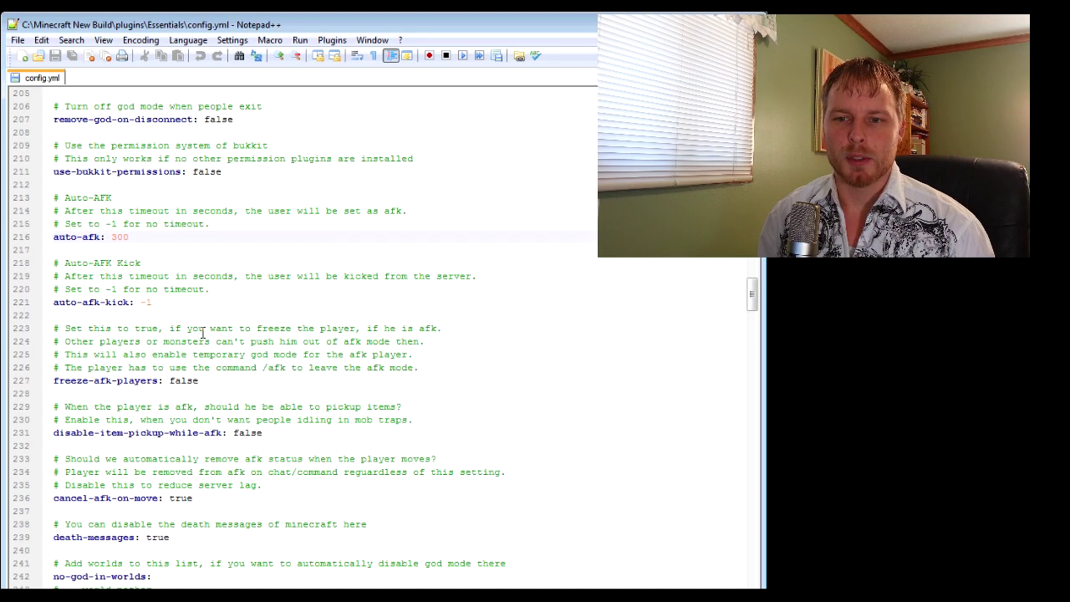
{"action": "scroll", "coordinate": [203, 333], "scroll_direction": "down", "scroll_amount": 1}
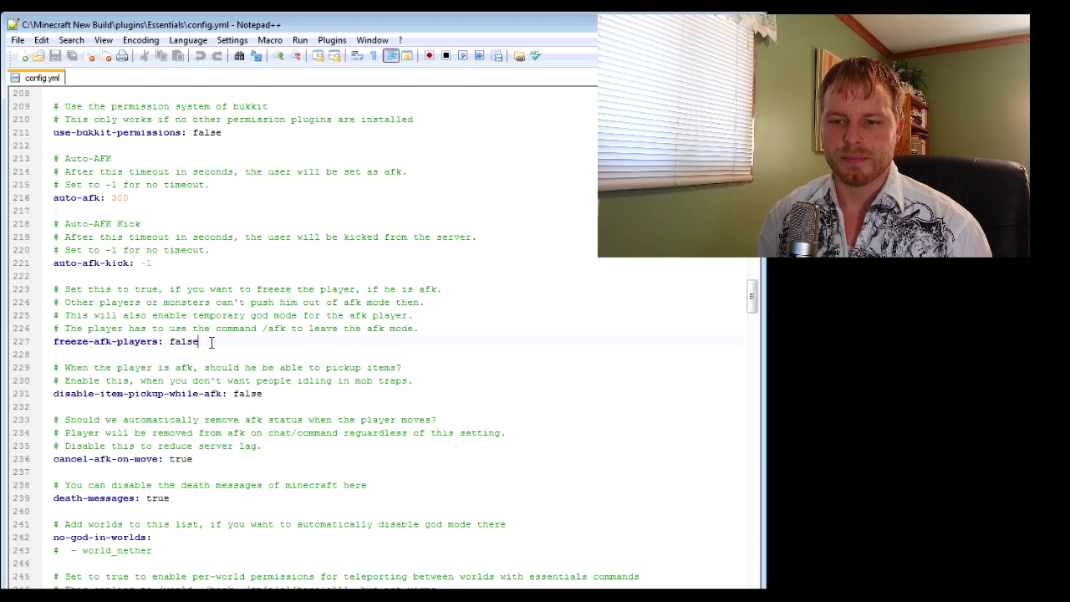
{"action": "scroll", "coordinate": [238, 364], "scroll_direction": "down", "scroll_amount": 1}
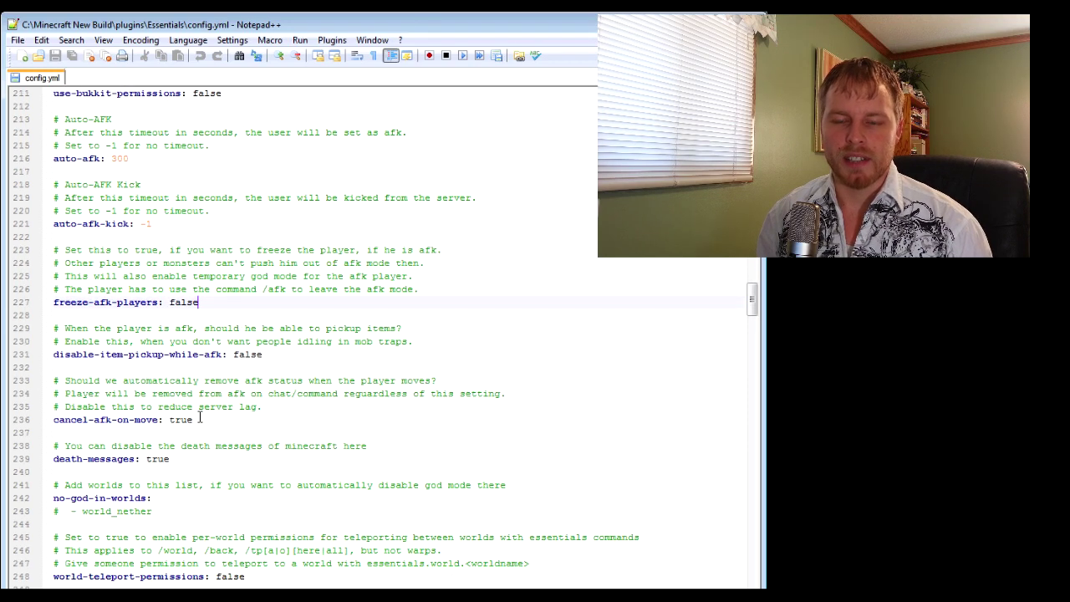
{"action": "scroll", "coordinate": [201, 419], "scroll_direction": "down", "scroll_amount": 3}
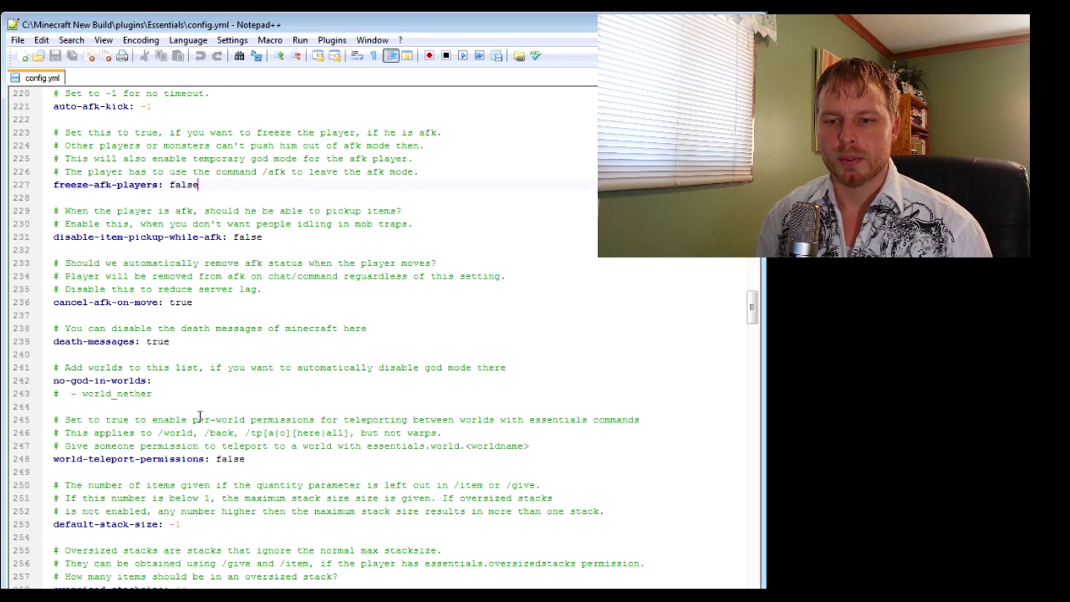
{"action": "scroll", "coordinate": [201, 416], "scroll_direction": "down", "scroll_amount": 1}
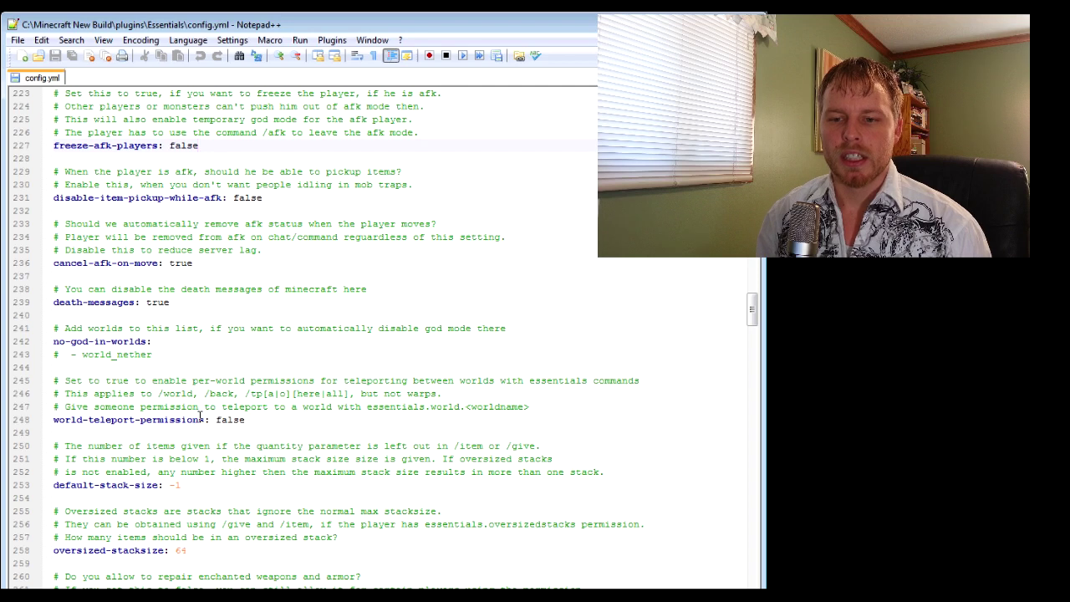
{"action": "left_click", "coordinate": [177, 302]}
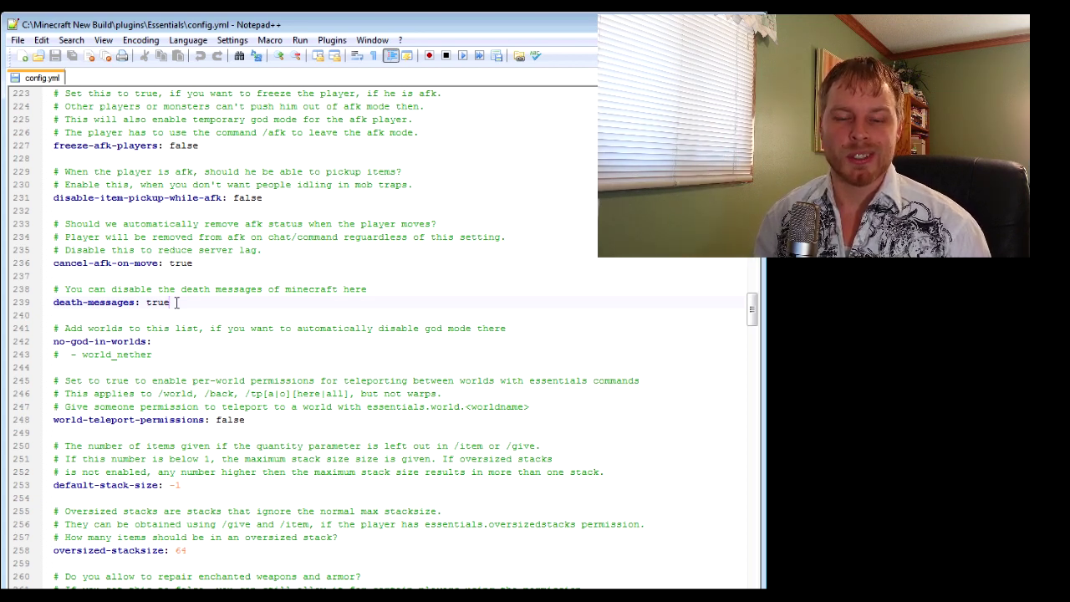
Scroll to EssentialsHome and highlight the sethome-multiple limits: default 1, vip 5, staff 10.
{"action": "scroll", "coordinate": [177, 303], "scroll_direction": "down", "scroll_amount": 4}
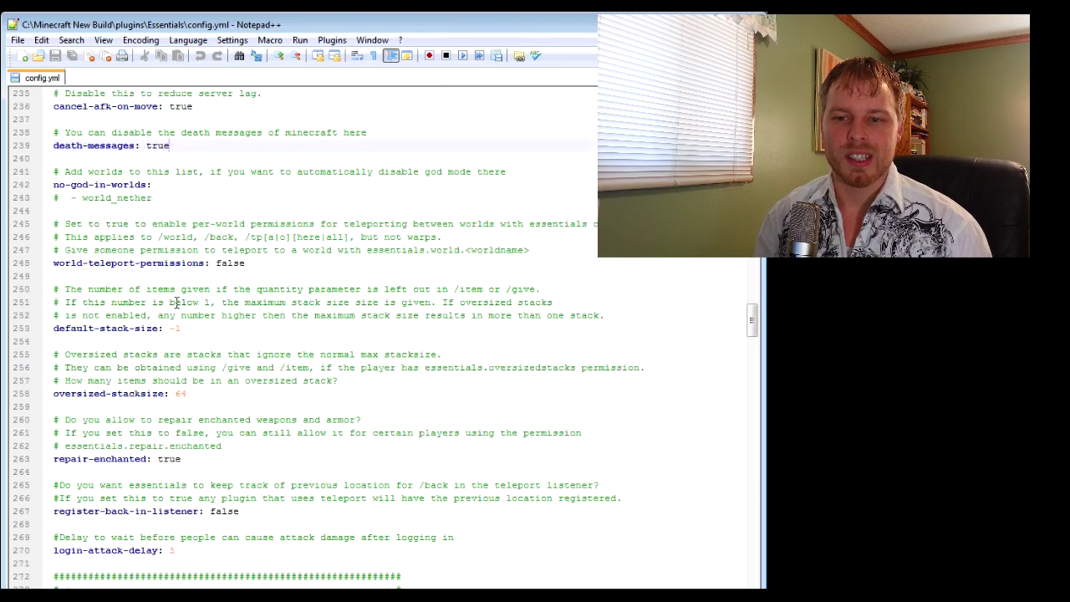
{"action": "scroll", "coordinate": [177, 302], "scroll_direction": "down", "scroll_amount": 2}
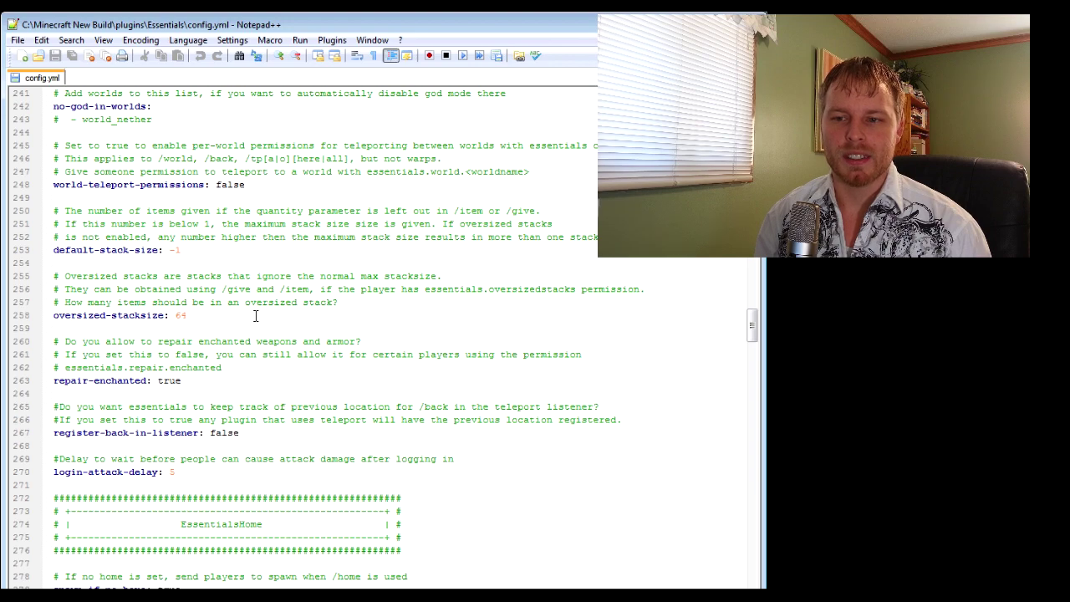
{"action": "scroll", "coordinate": [255, 316], "scroll_direction": "down", "scroll_amount": 9}
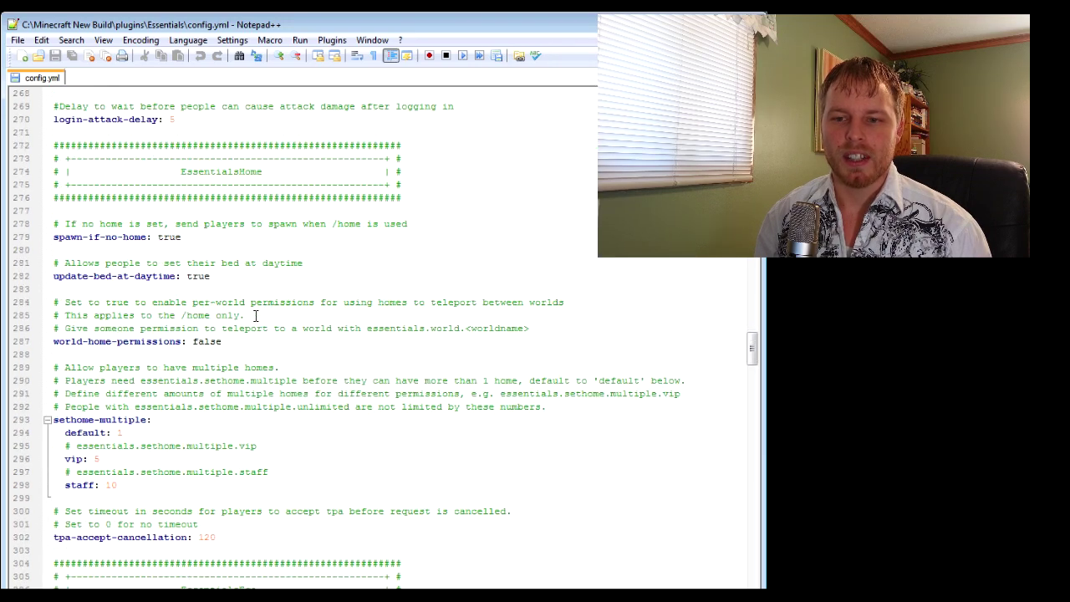
{"action": "scroll", "coordinate": [256, 316], "scroll_direction": "down", "scroll_amount": 1}
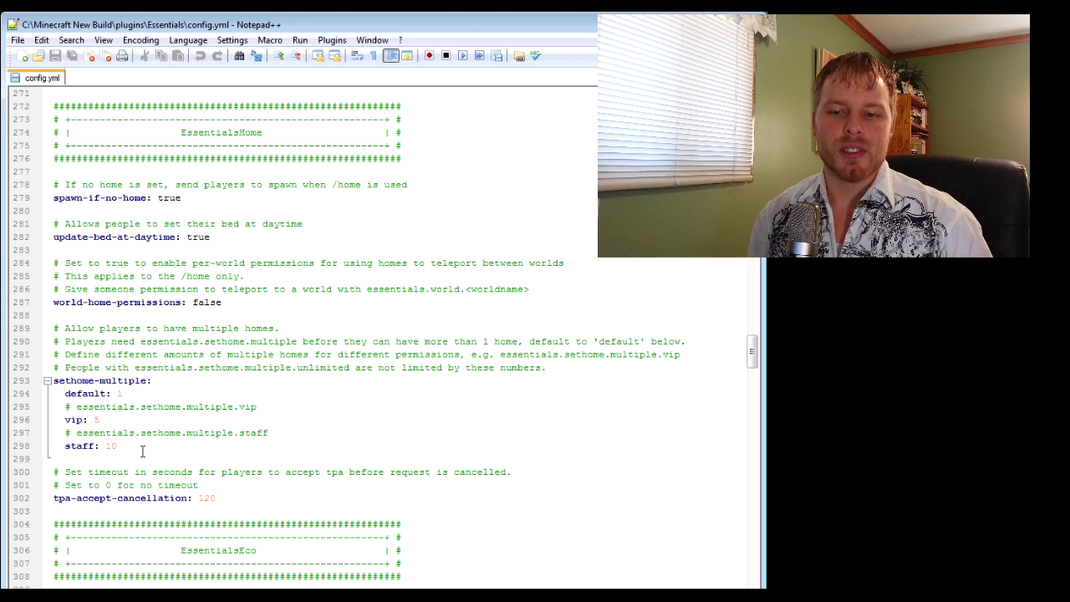
{"action": "left_click_drag", "start_coordinate": [142, 449], "coordinate": [51, 393]}
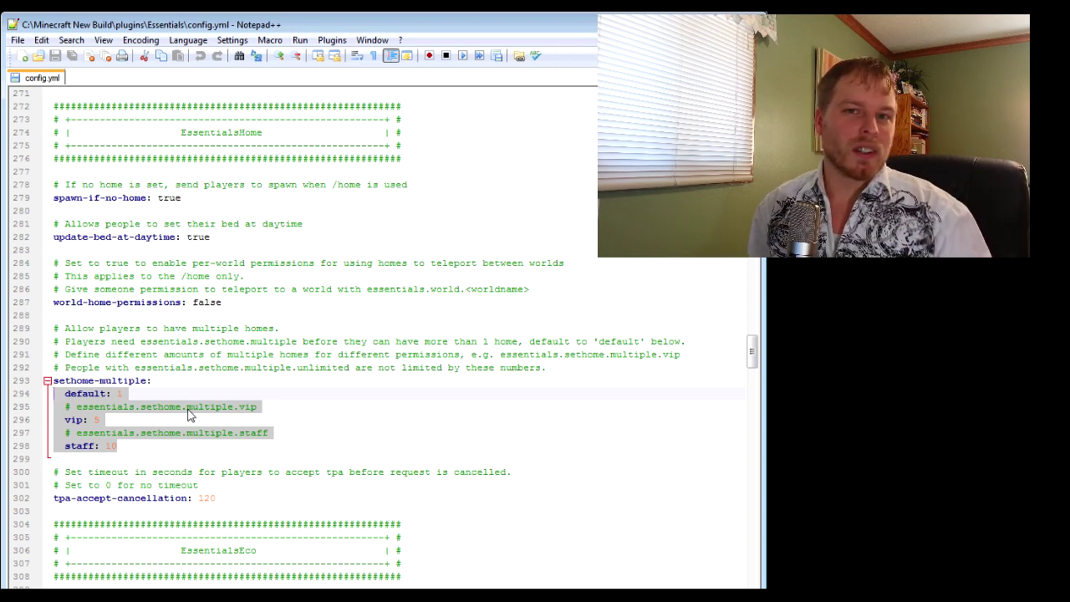
Scroll through starting-balance, command-costs, currency-symbol and max-money down to the EssentialsChat section.
{"action": "scroll", "coordinate": [190, 409], "scroll_direction": "down", "scroll_amount": 6}
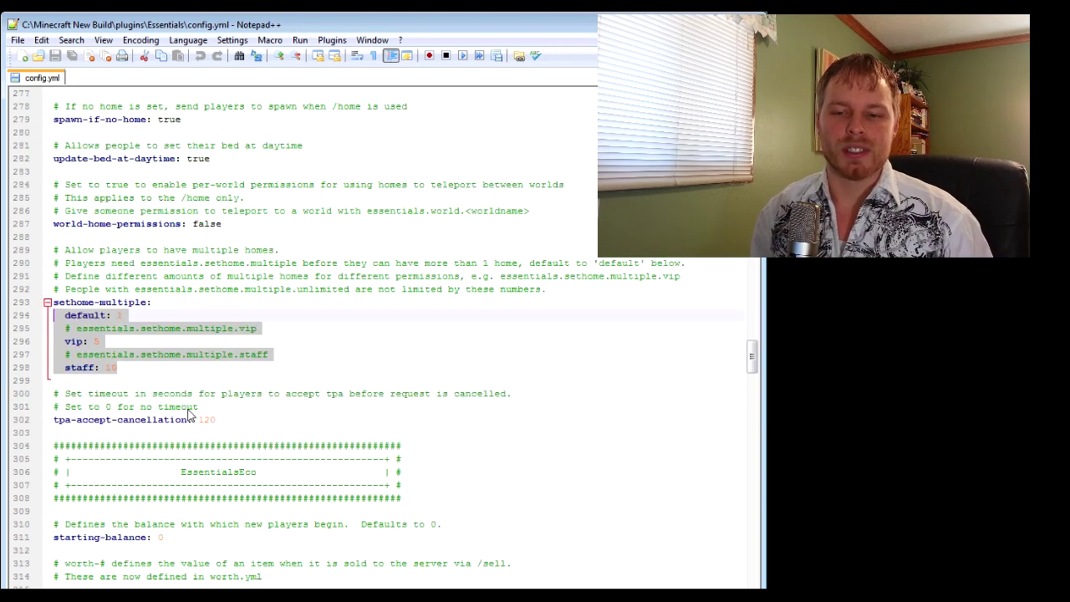
{"action": "scroll", "coordinate": [352, 405], "scroll_direction": "down", "scroll_amount": 3}
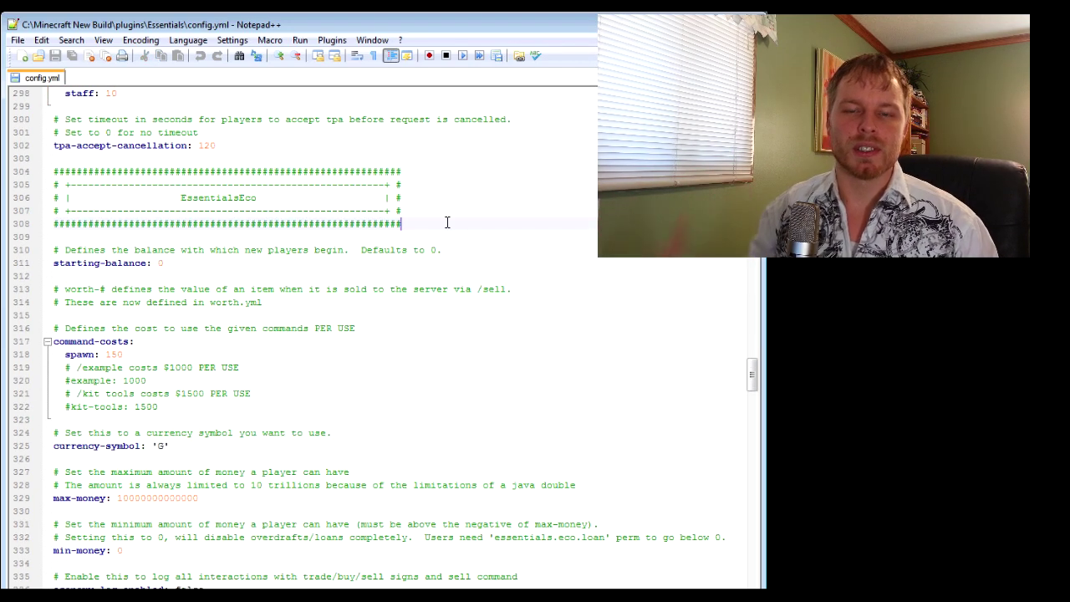
{"action": "scroll", "coordinate": [447, 222], "scroll_direction": "down", "scroll_amount": 1}
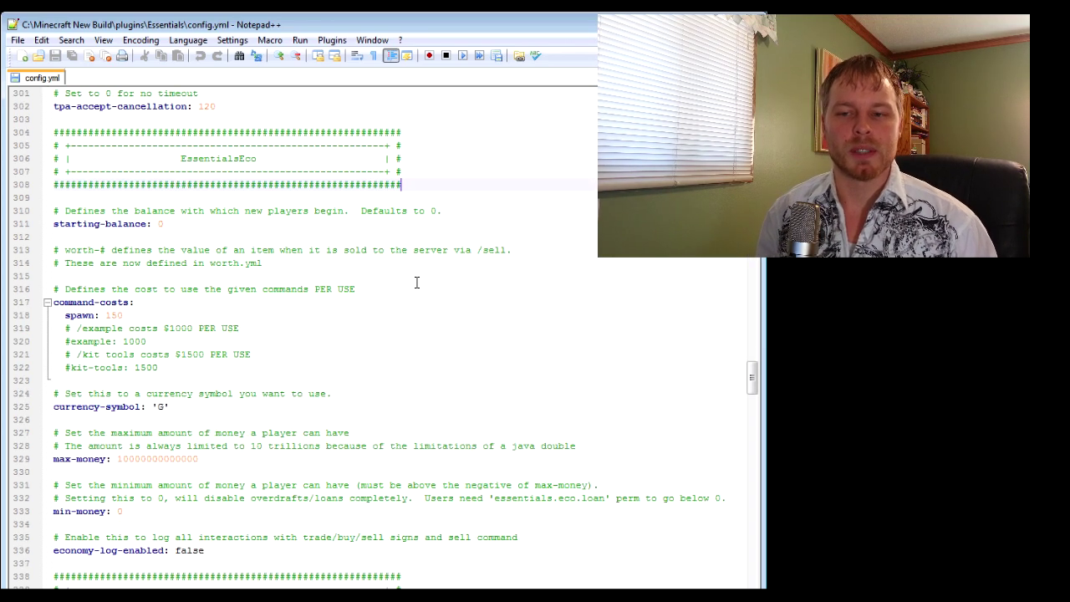
{"action": "scroll", "coordinate": [384, 304], "scroll_direction": "down", "scroll_amount": 2}
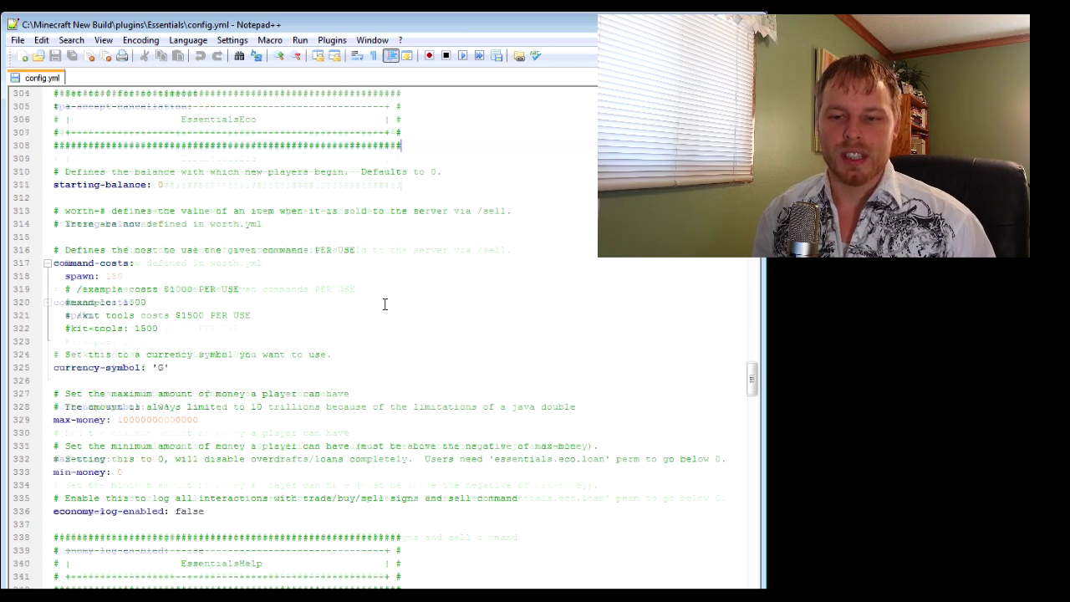
{"action": "scroll", "coordinate": [384, 304], "scroll_direction": "down", "scroll_amount": 1}
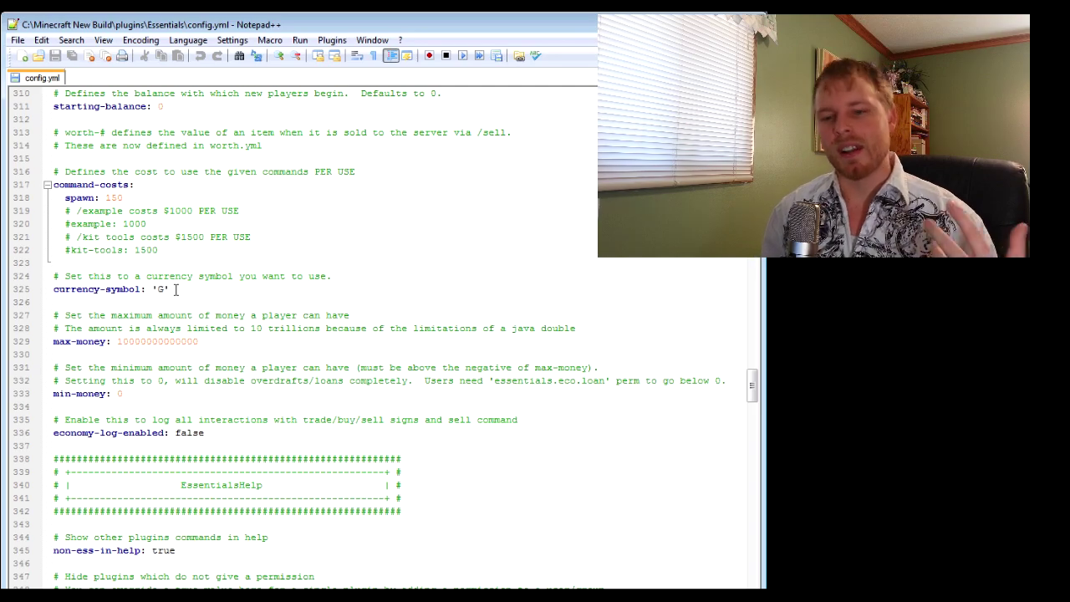
{"action": "scroll", "coordinate": [292, 288], "scroll_direction": "down", "scroll_amount": 7}
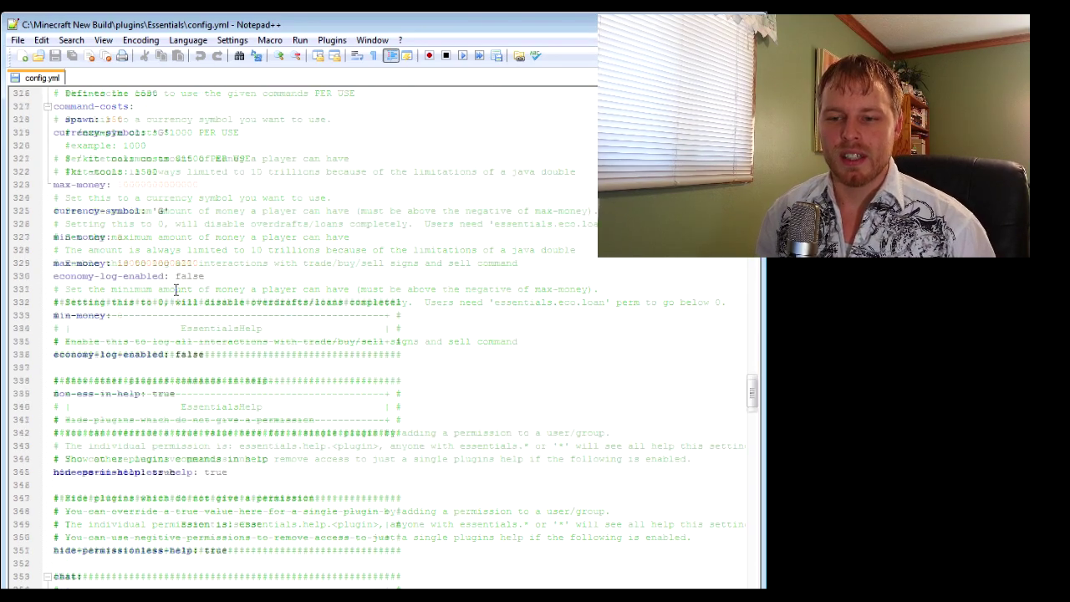
{"action": "scroll", "coordinate": [371, 314], "scroll_direction": "down", "scroll_amount": 6}
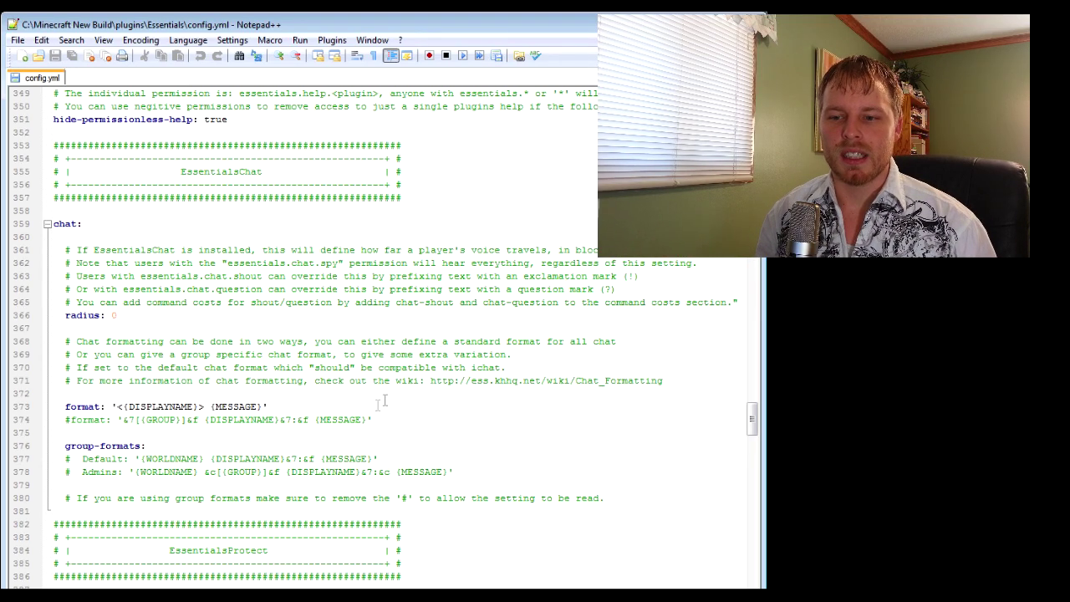
Mark the chat radius: 0 line, then scroll past the chat format settings to EssentialsProtect.
{"action": "left_click", "coordinate": [148, 316]}
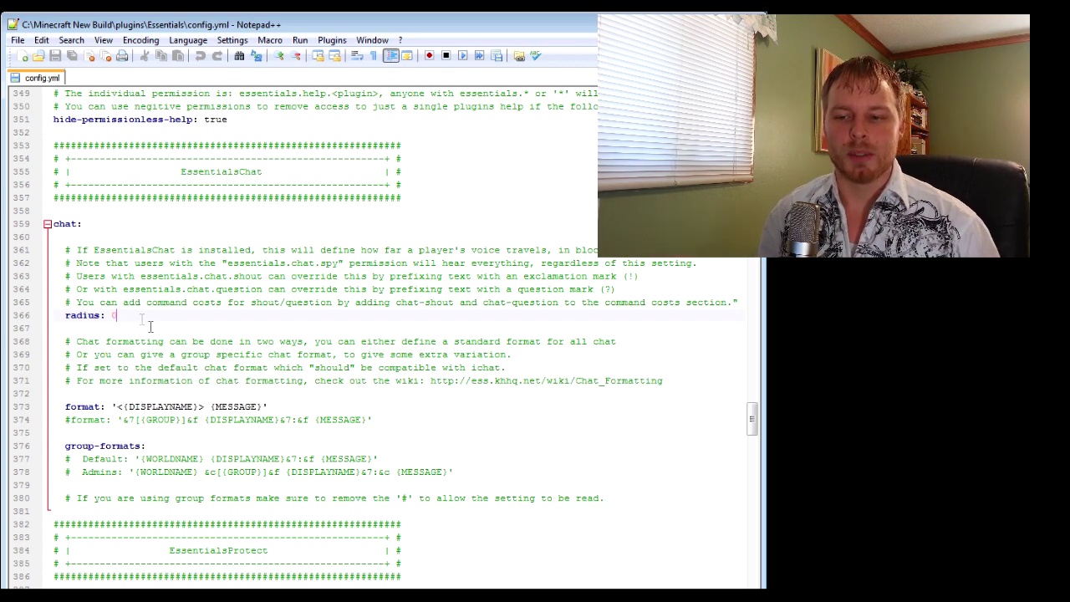
{"action": "scroll", "coordinate": [349, 333], "scroll_direction": "down", "scroll_amount": 2}
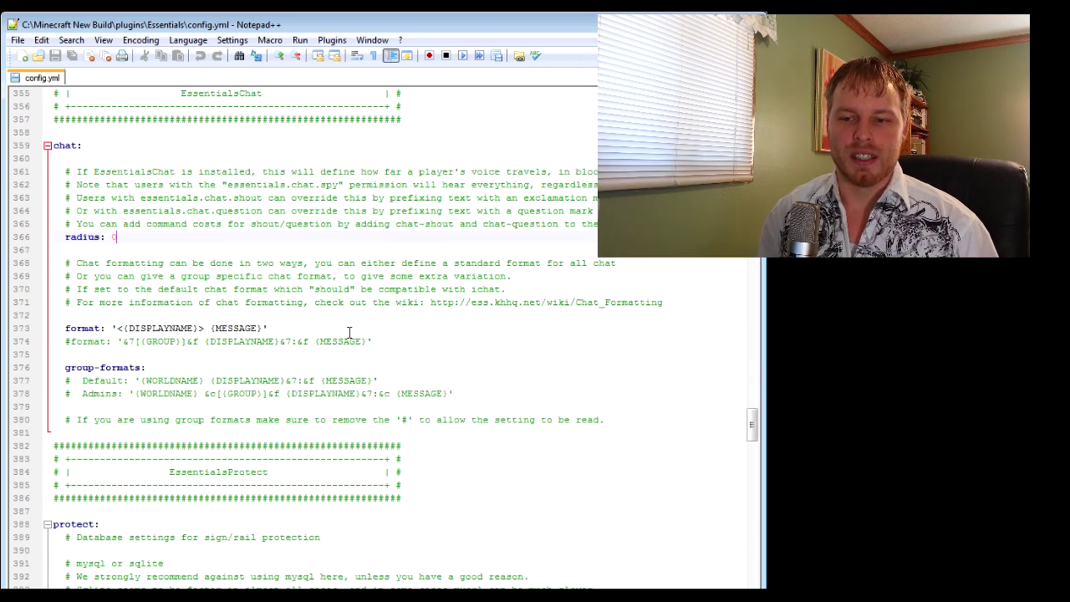
{"action": "scroll", "coordinate": [349, 333], "scroll_direction": "down", "scroll_amount": 1}
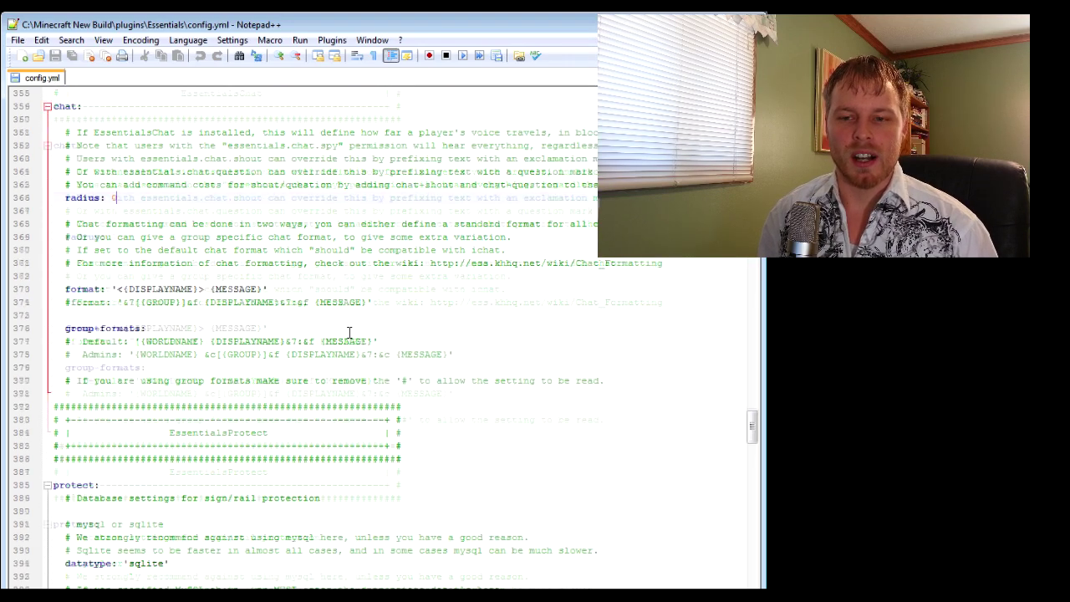
{"action": "scroll", "coordinate": [417, 337], "scroll_direction": "down", "scroll_amount": 1}
{"action": "scroll", "coordinate": [417, 337], "scroll_direction": "down", "scroll_amount": 1}
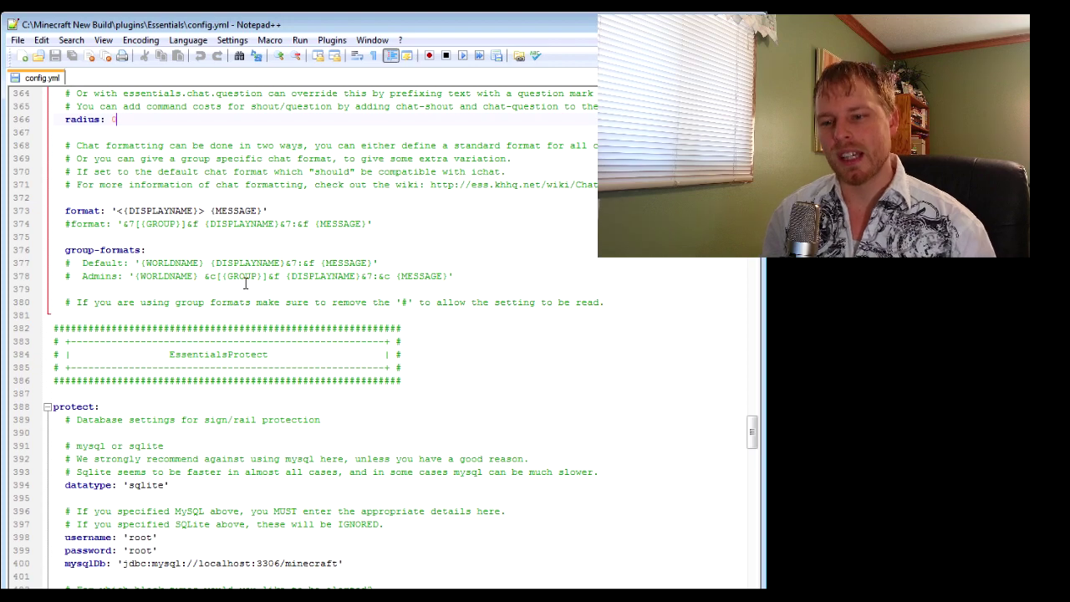
Scroll from the sqlite datatype and blacklist down to the protection disable options.
{"action": "scroll", "coordinate": [245, 284], "scroll_direction": "down", "scroll_amount": 3}
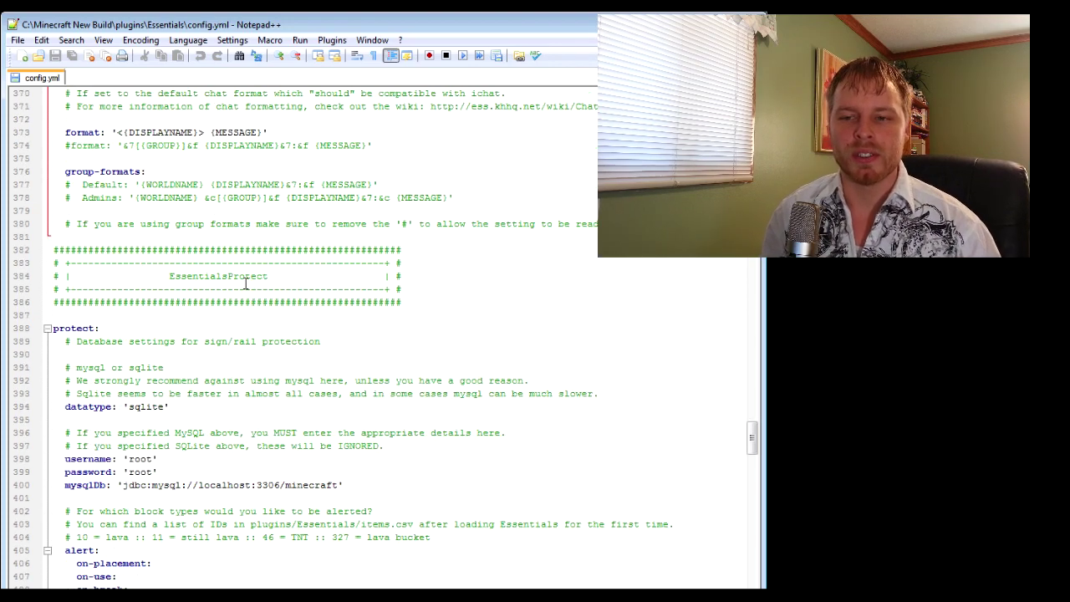
{"action": "scroll", "coordinate": [257, 304], "scroll_direction": "down", "scroll_amount": 2}
{"action": "scroll", "coordinate": [256, 305], "scroll_direction": "down", "scroll_amount": 1}
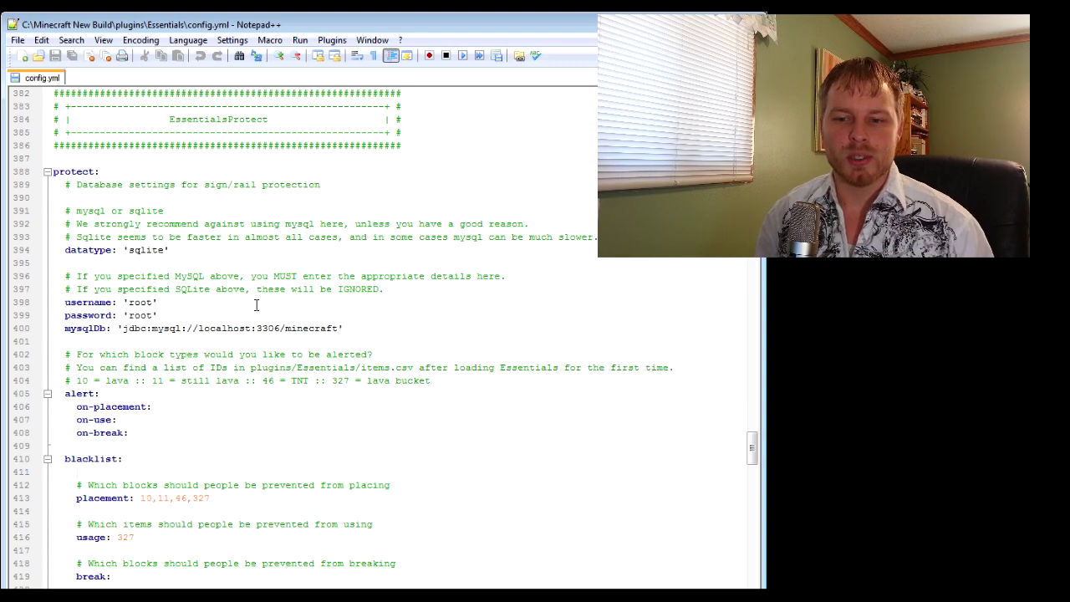
{"action": "scroll", "coordinate": [257, 305], "scroll_direction": "down", "scroll_amount": 5}
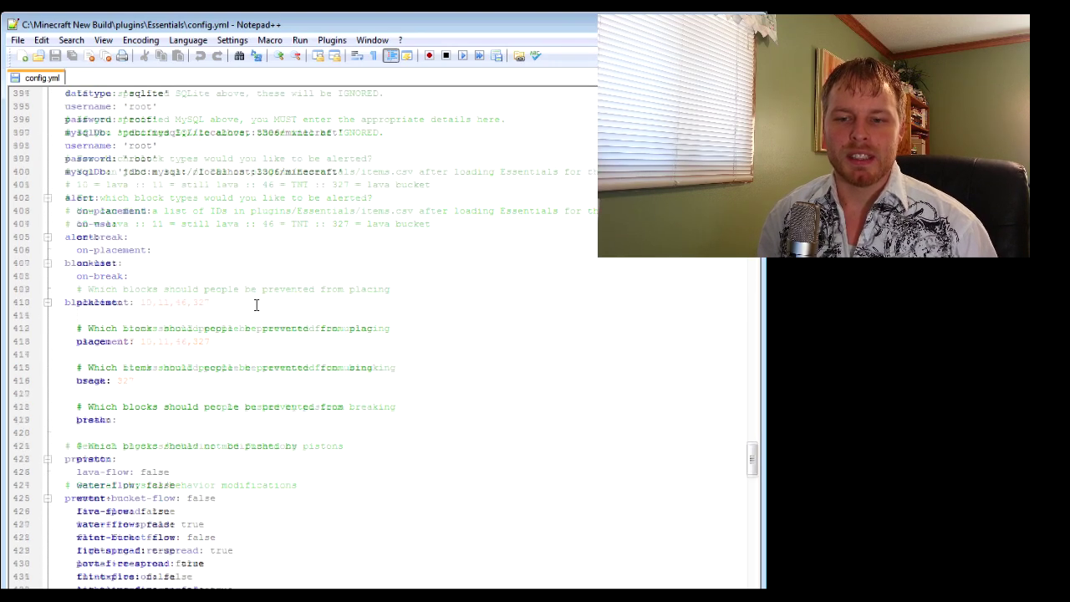
{"action": "scroll", "coordinate": [256, 304], "scroll_direction": "down", "scroll_amount": 10}
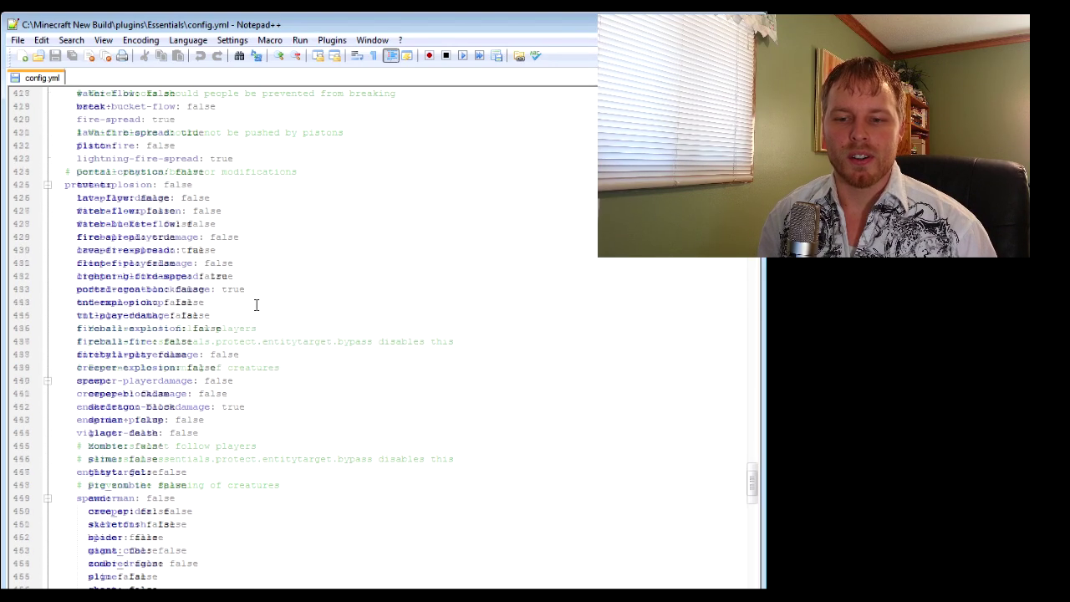
{"action": "scroll", "coordinate": [257, 304], "scroll_direction": "down", "scroll_amount": 10}
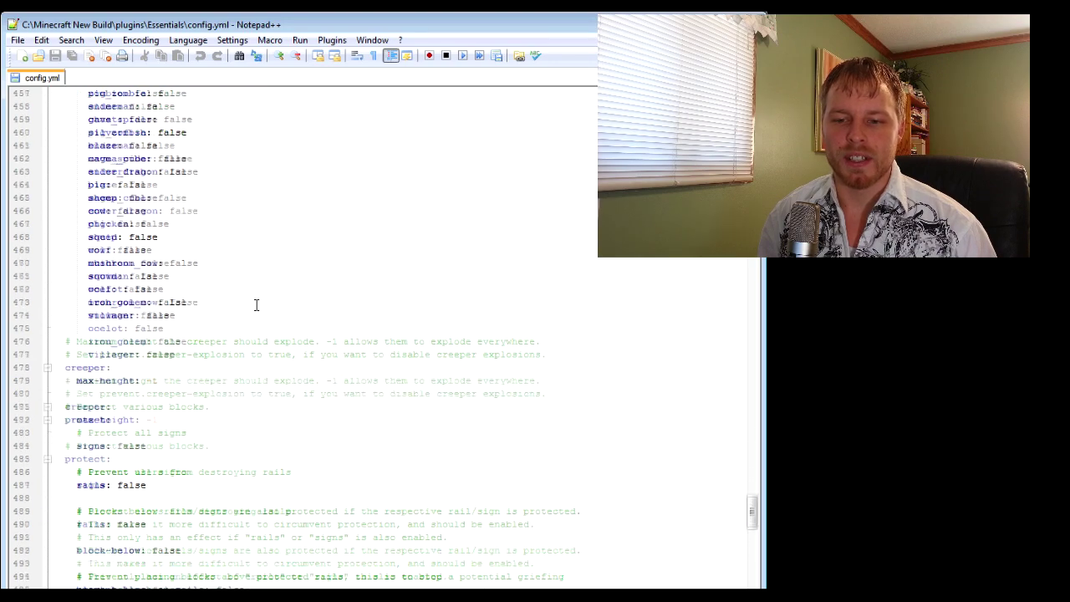
{"action": "scroll", "coordinate": [257, 304], "scroll_direction": "down", "scroll_amount": 5}
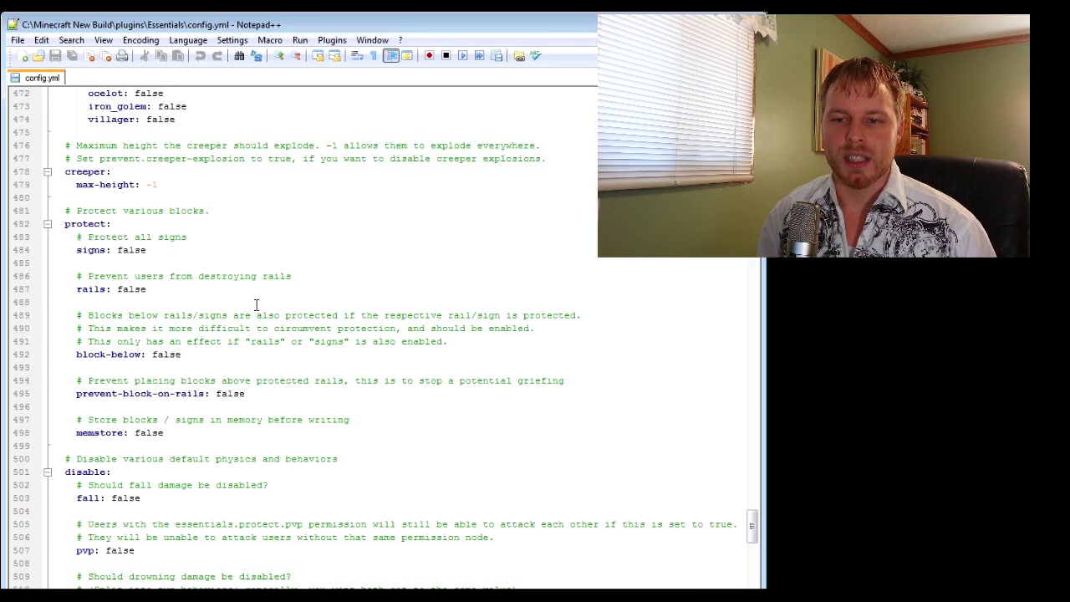
{"action": "scroll", "coordinate": [257, 305], "scroll_direction": "down", "scroll_amount": 5}
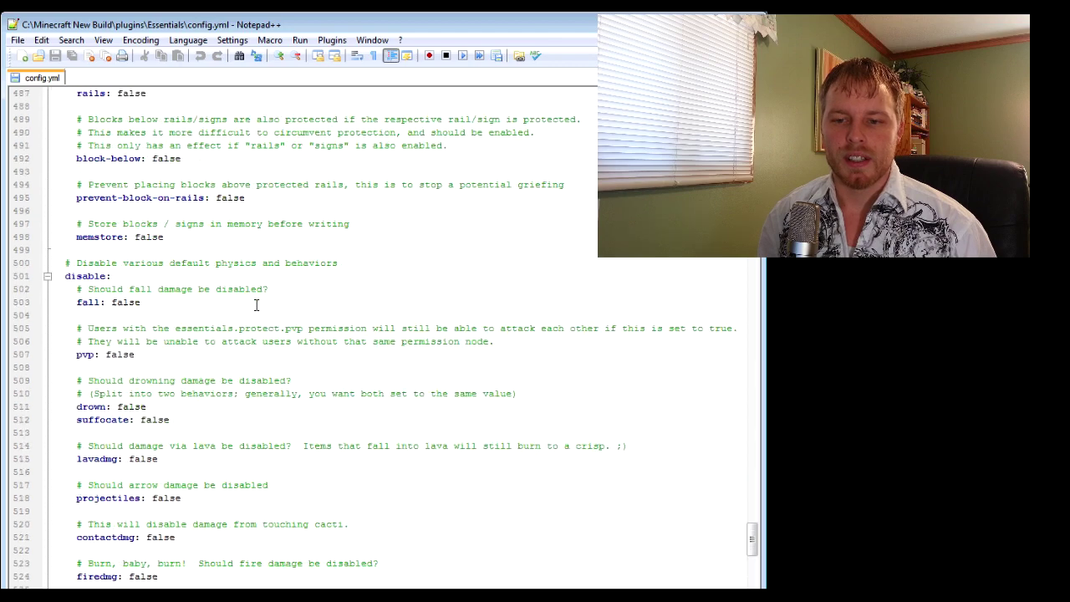
{"action": "scroll", "coordinate": [257, 304], "scroll_direction": "down", "scroll_amount": 6}
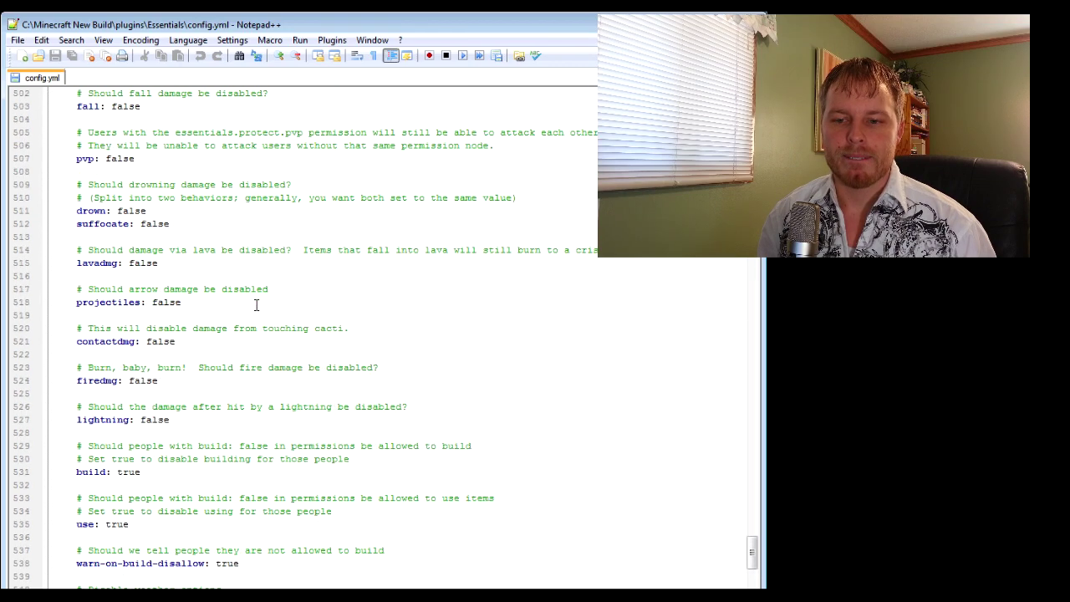
{"action": "scroll", "coordinate": [256, 305], "scroll_direction": "down", "scroll_amount": 2}
{"action": "scroll", "coordinate": [257, 304], "scroll_direction": "up", "scroll_amount": 3}
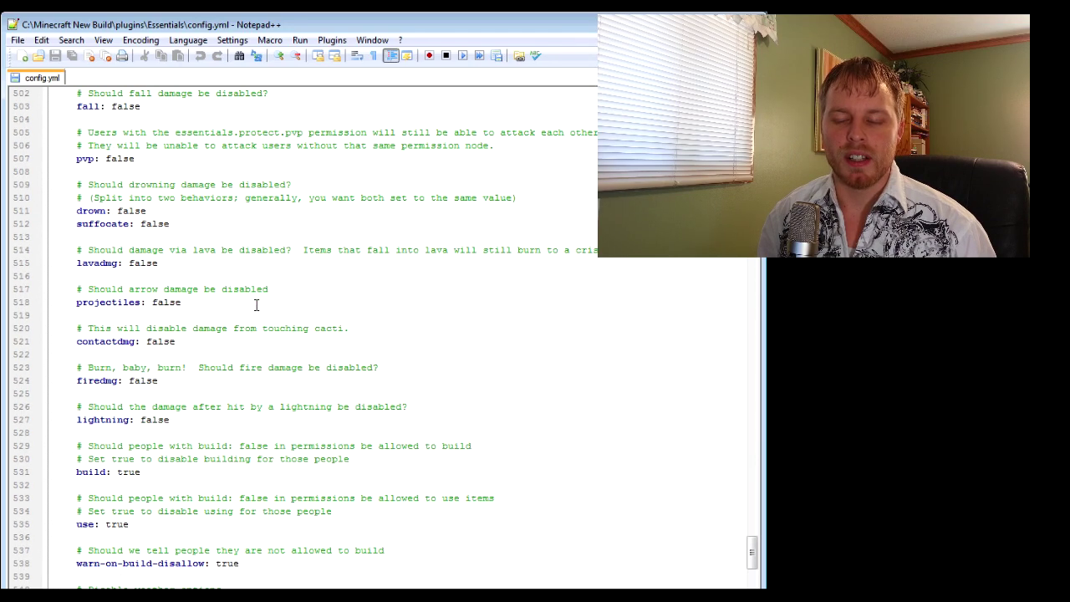
{"action": "scroll", "coordinate": [257, 305], "scroll_direction": "down", "scroll_amount": 9}
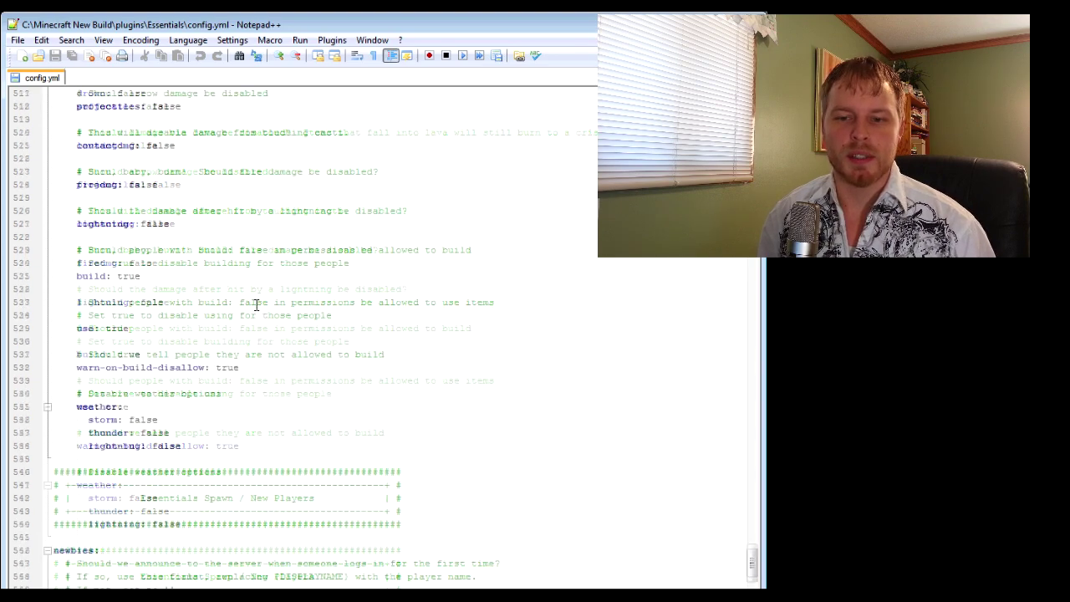
Scroll to the Spawn / New Players section showing spawnpoint newbies and kit tools.
{"action": "scroll", "coordinate": [257, 305], "scroll_direction": "down", "scroll_amount": 3}
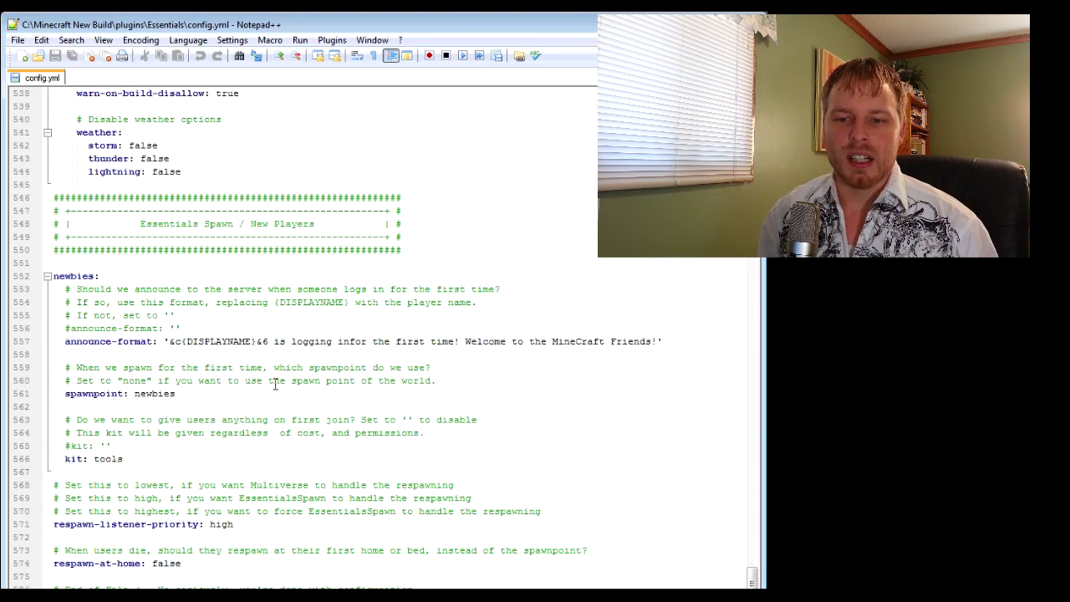